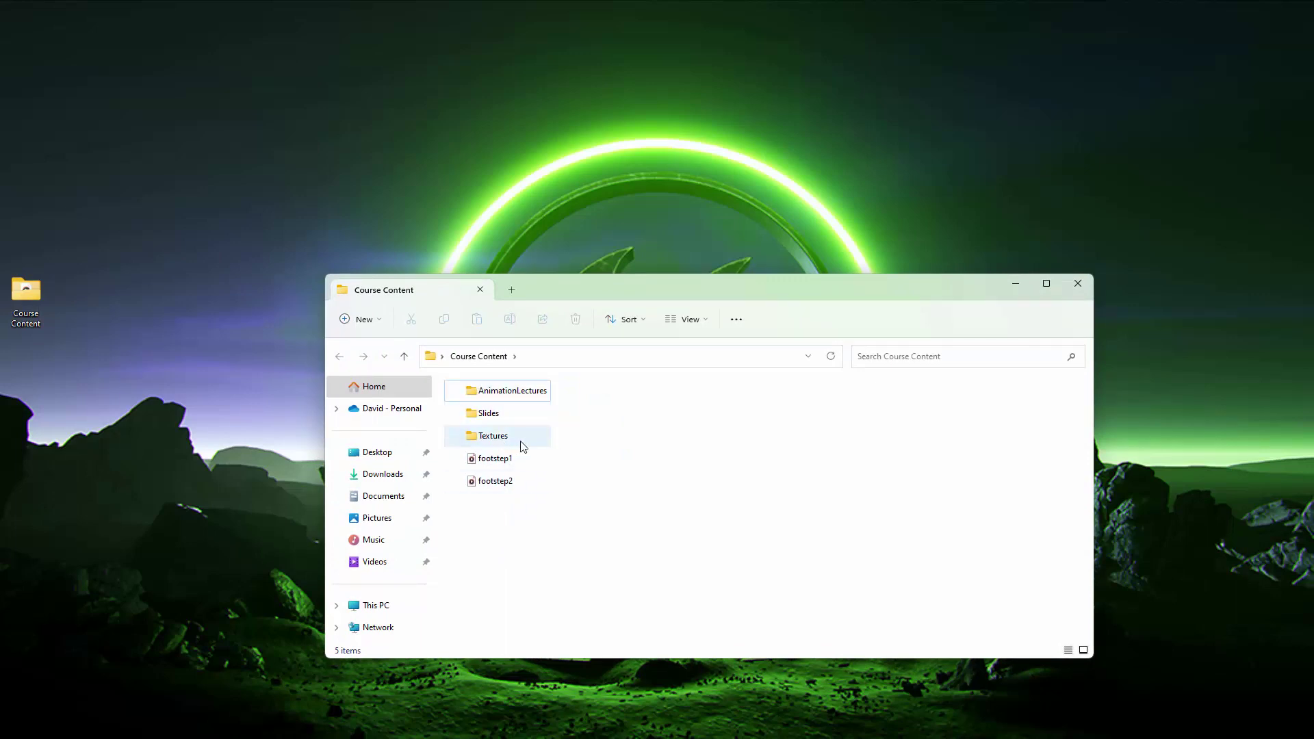
Look inside the Slides folder in File Explorer, then return to Course Content.
{"action": "double_click", "coordinate": [487, 414]}
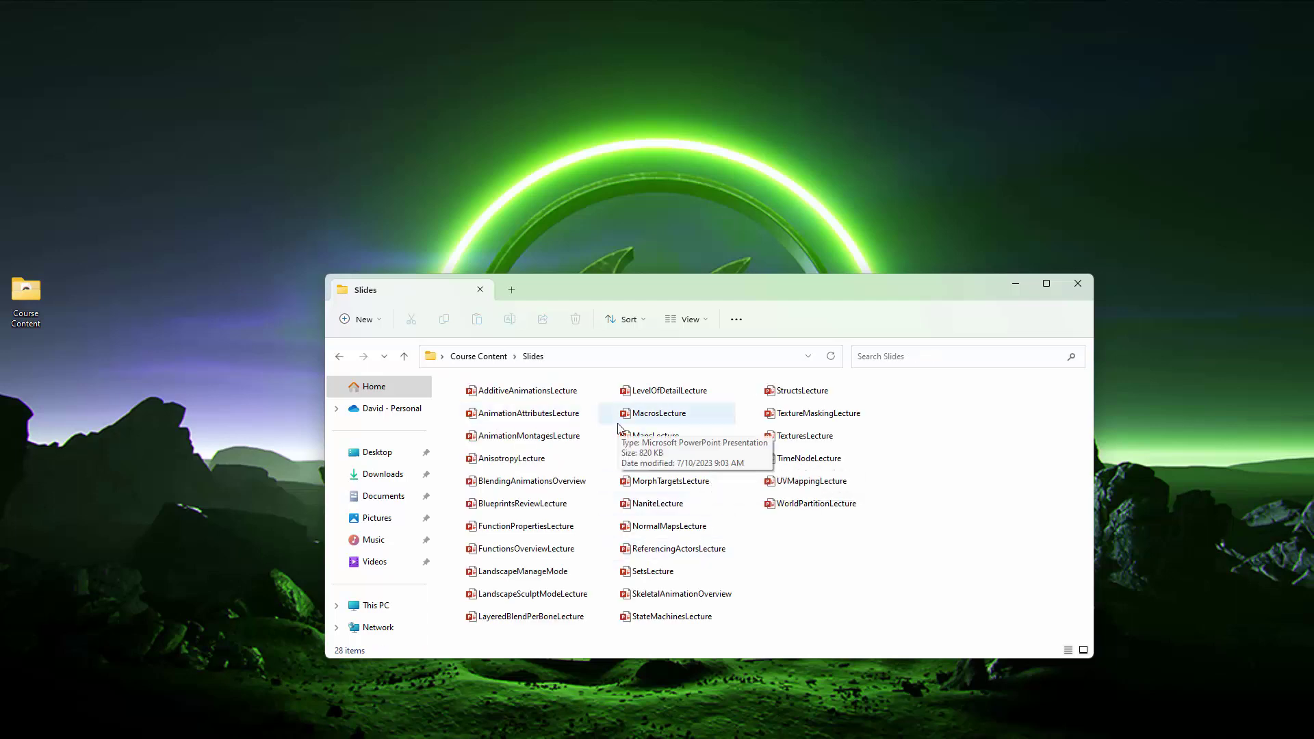
{"action": "left_click", "coordinate": [479, 357]}
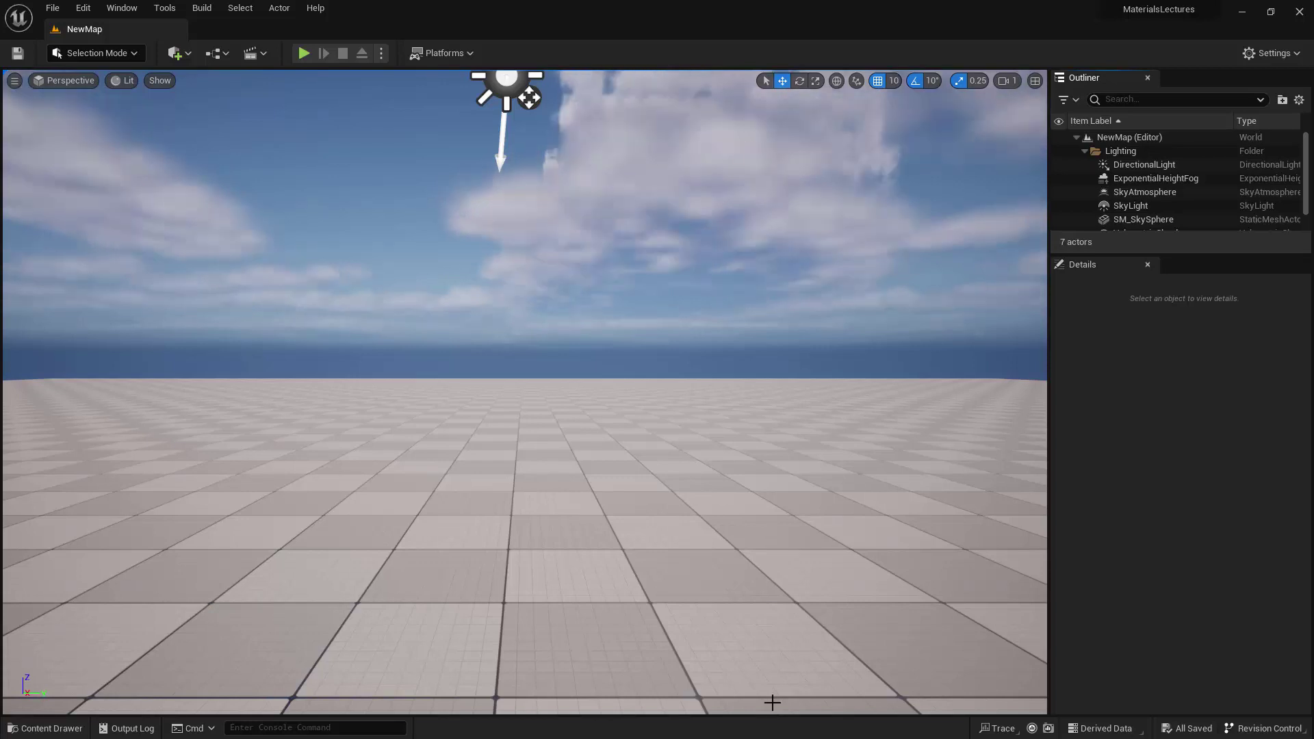
Preview the New Project window from the File menu and dismiss it without creating anything.
{"action": "left_click", "coordinate": [50, 10]}
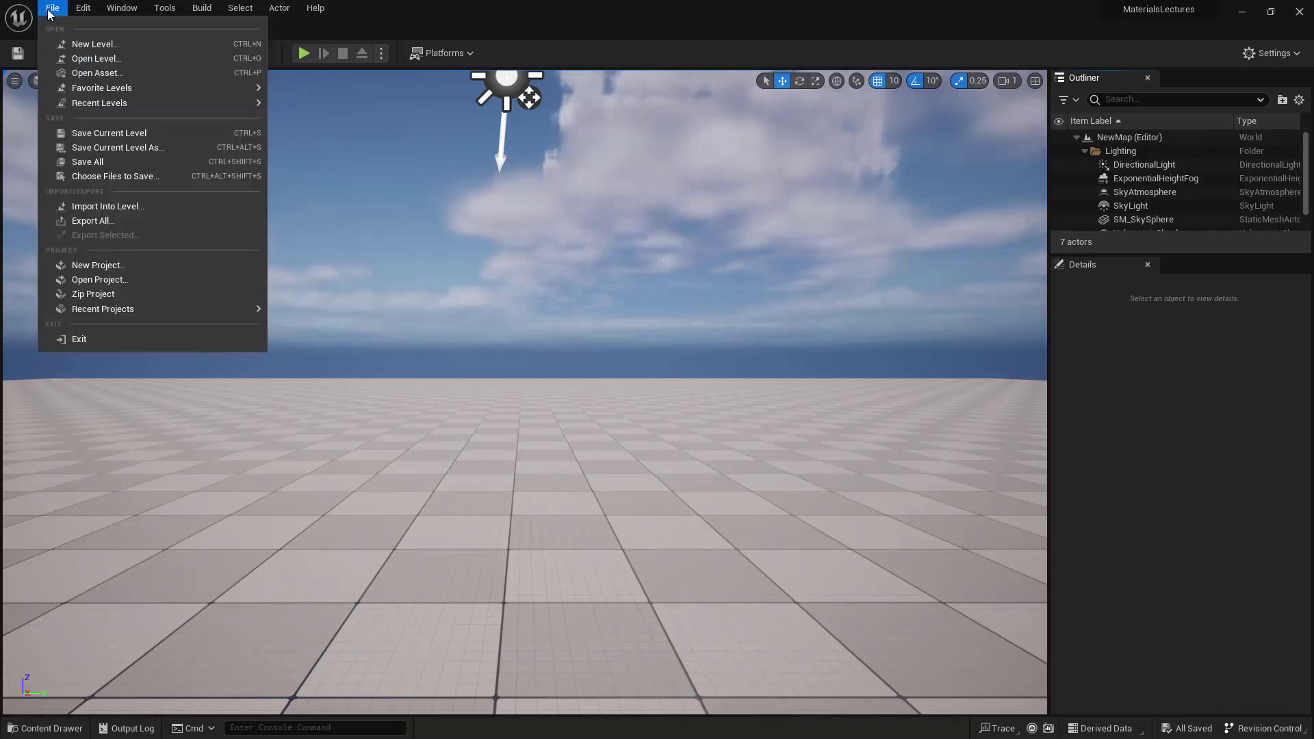
{"action": "left_click", "coordinate": [81, 266]}
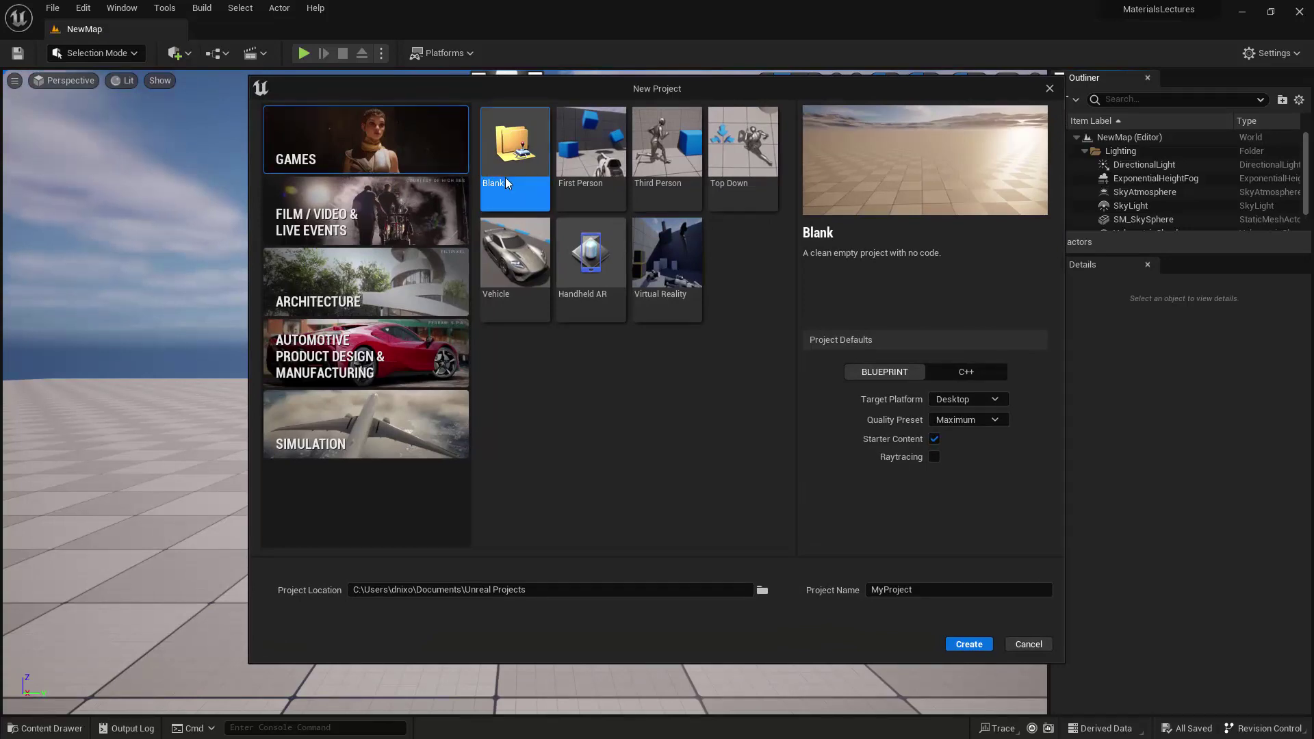
{"action": "left_click", "coordinate": [1019, 644]}
Try the Basic New Level template and cancel, then show the top-level Content folder.
{"action": "left_click", "coordinate": [57, 10]}
{"action": "left_click", "coordinate": [62, 48]}
{"action": "left_click", "coordinate": [696, 319]}
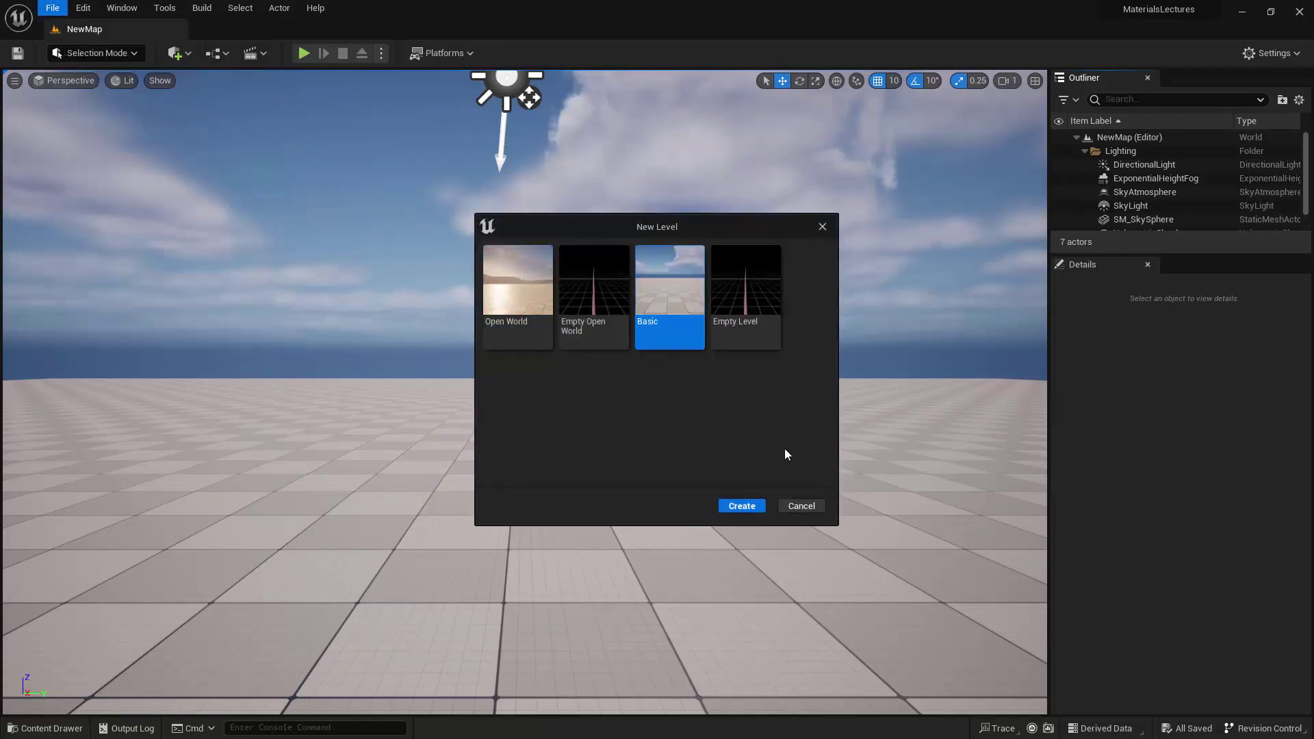
{"action": "left_click", "coordinate": [803, 504]}
{"action": "left_click", "coordinate": [47, 728]}
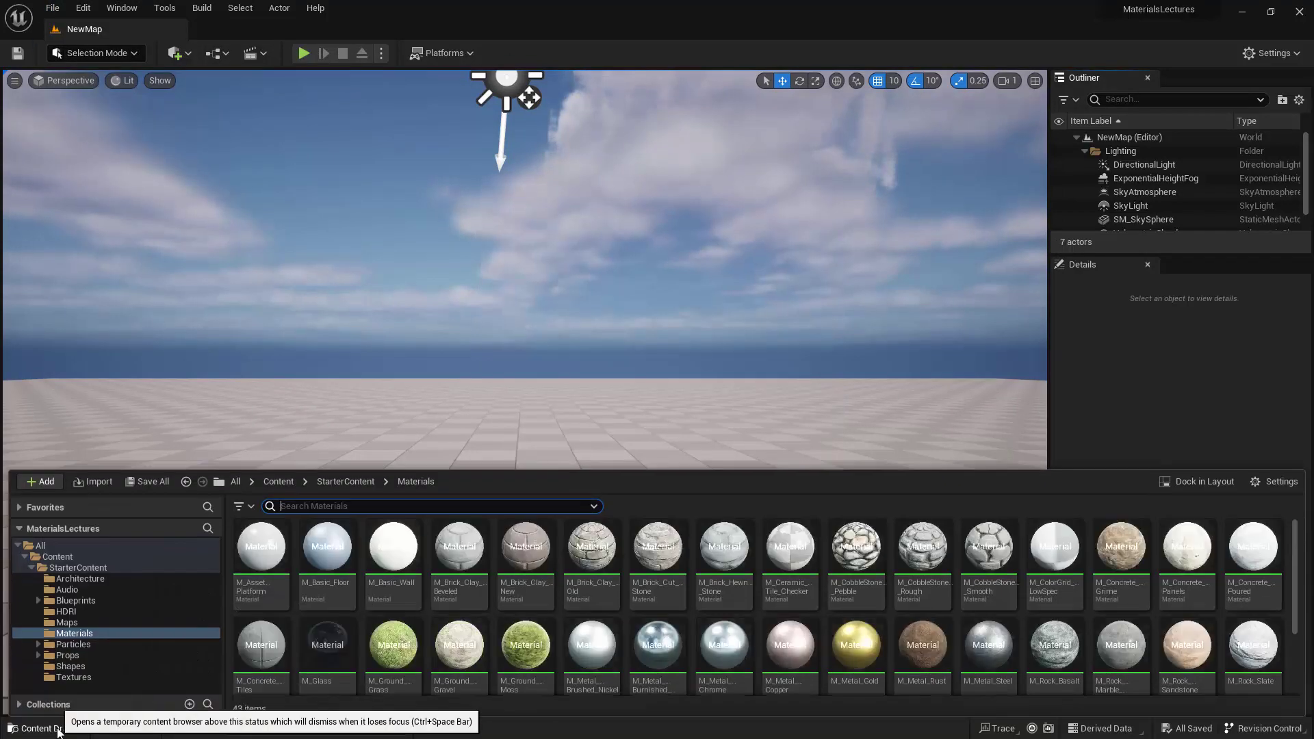
{"action": "left_click", "coordinate": [57, 557]}
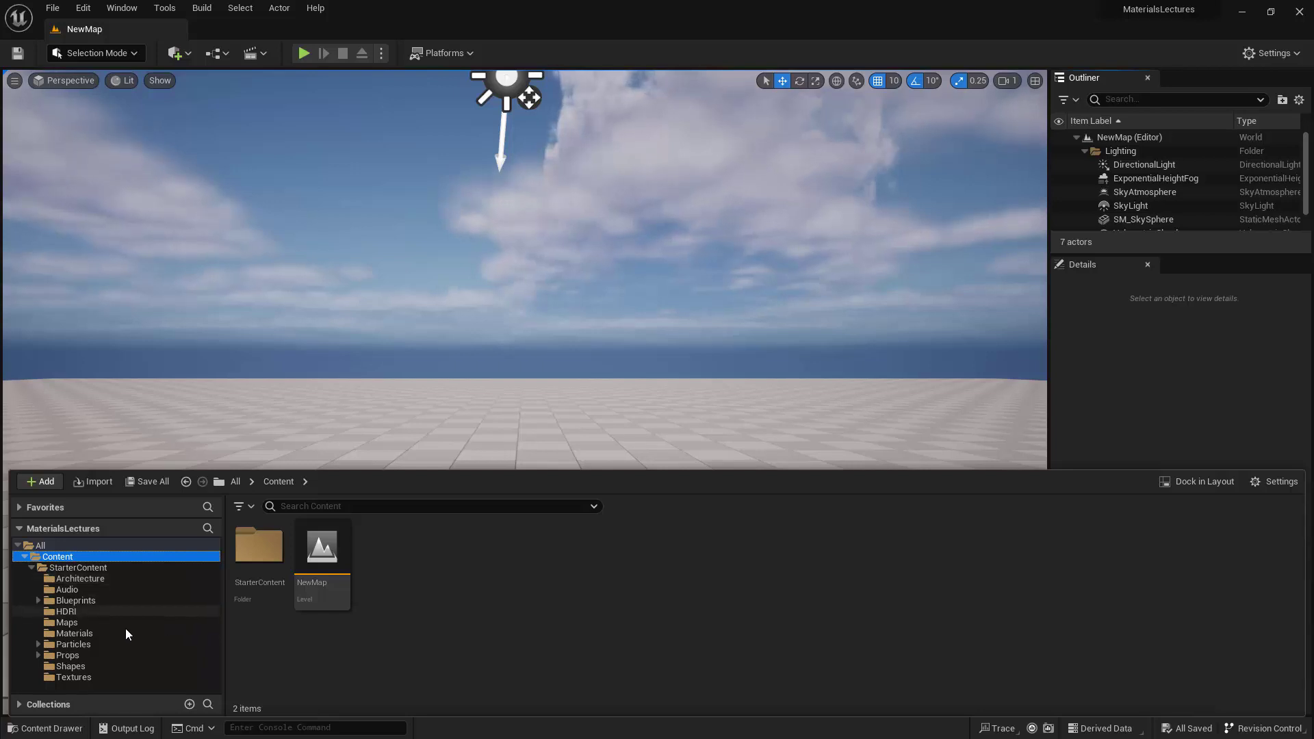
Open M_Basic_Wall from StarterContent > Materials in the material editor.
{"action": "left_click", "coordinate": [69, 635]}
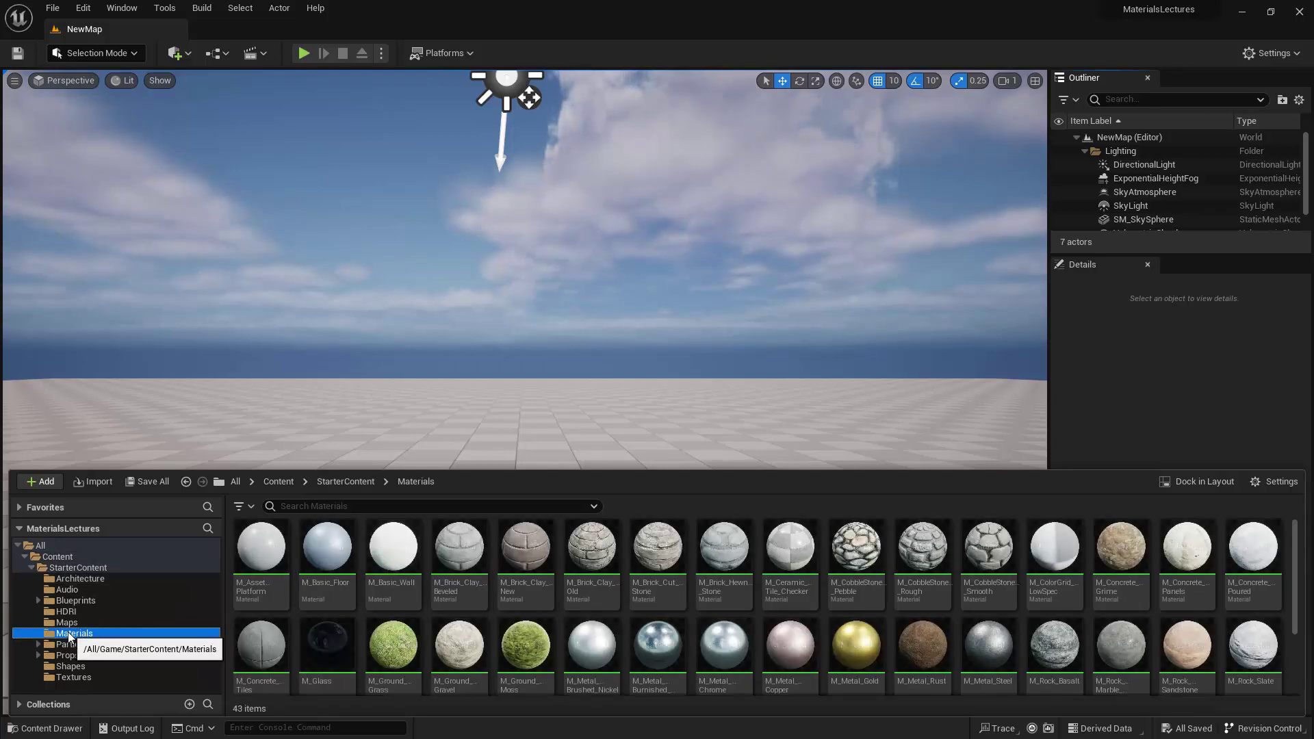
{"action": "mouse_move", "coordinate": [410, 590]}
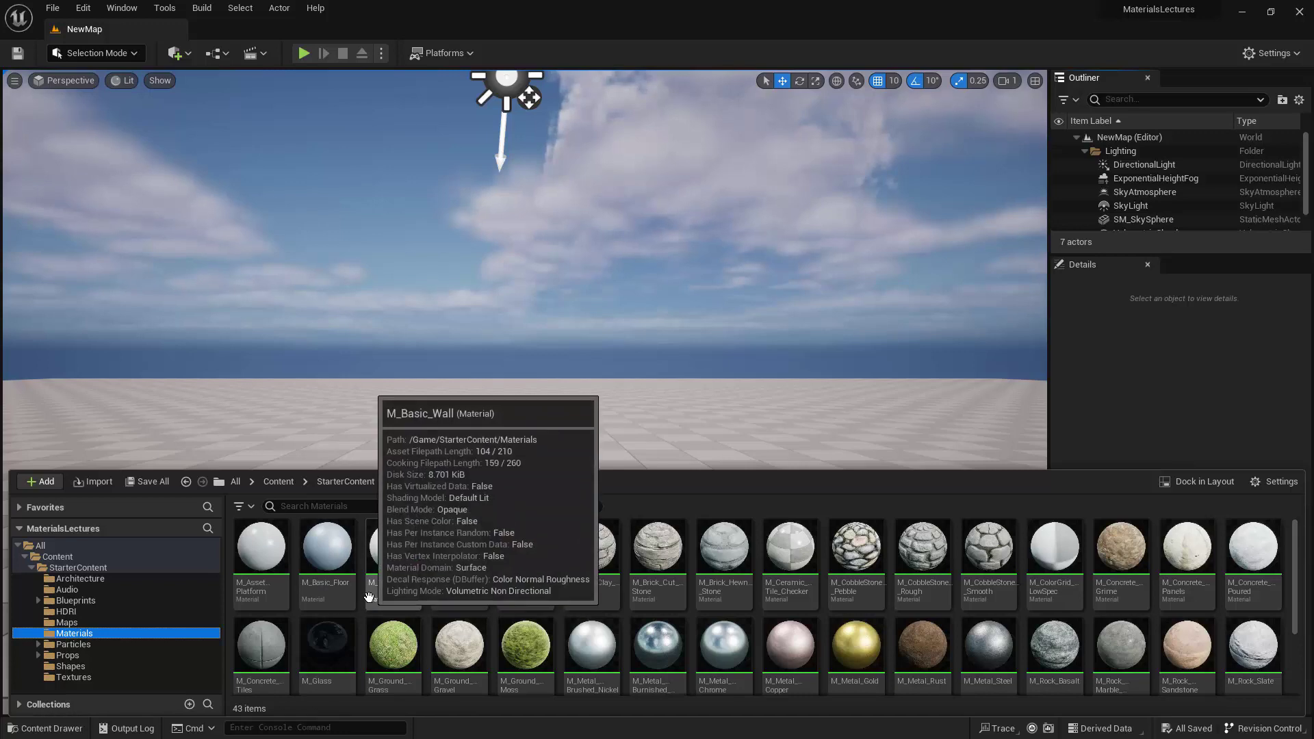
{"action": "double_click", "coordinate": [397, 576]}
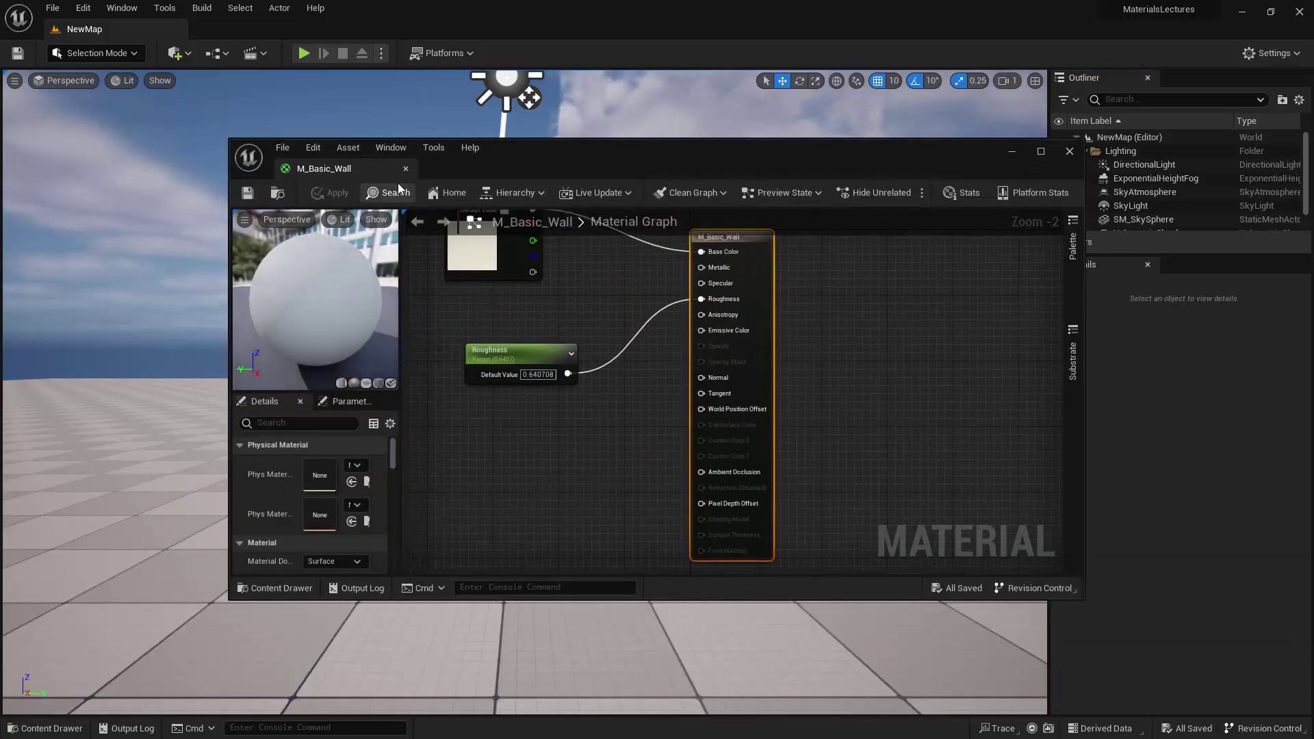
Dock the M_Basic_Wall editor into the main tab bar and centre the Color and Roughness nodes.
{"action": "left_click_drag", "start_coordinate": [324, 168], "coordinate": [249, 39]}
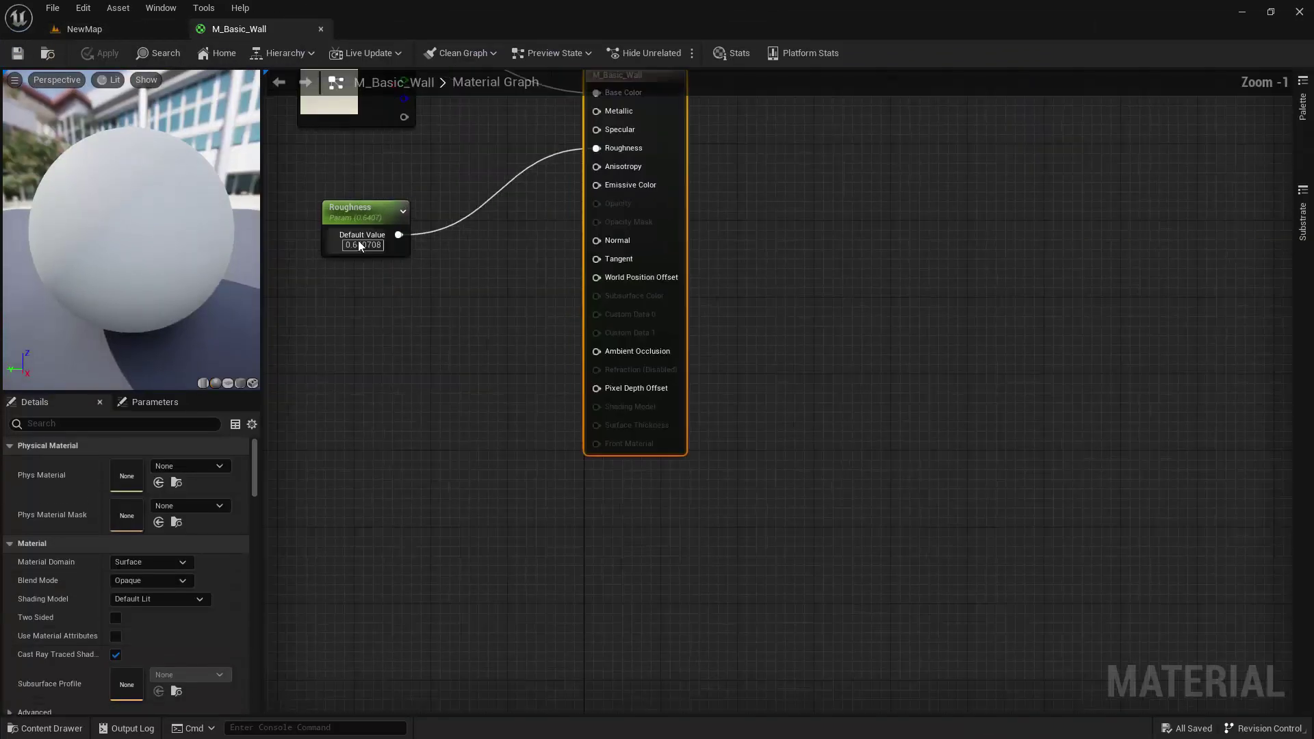
{"action": "right_click_drag", "start_coordinate": [441, 382], "coordinate": [540, 493]}
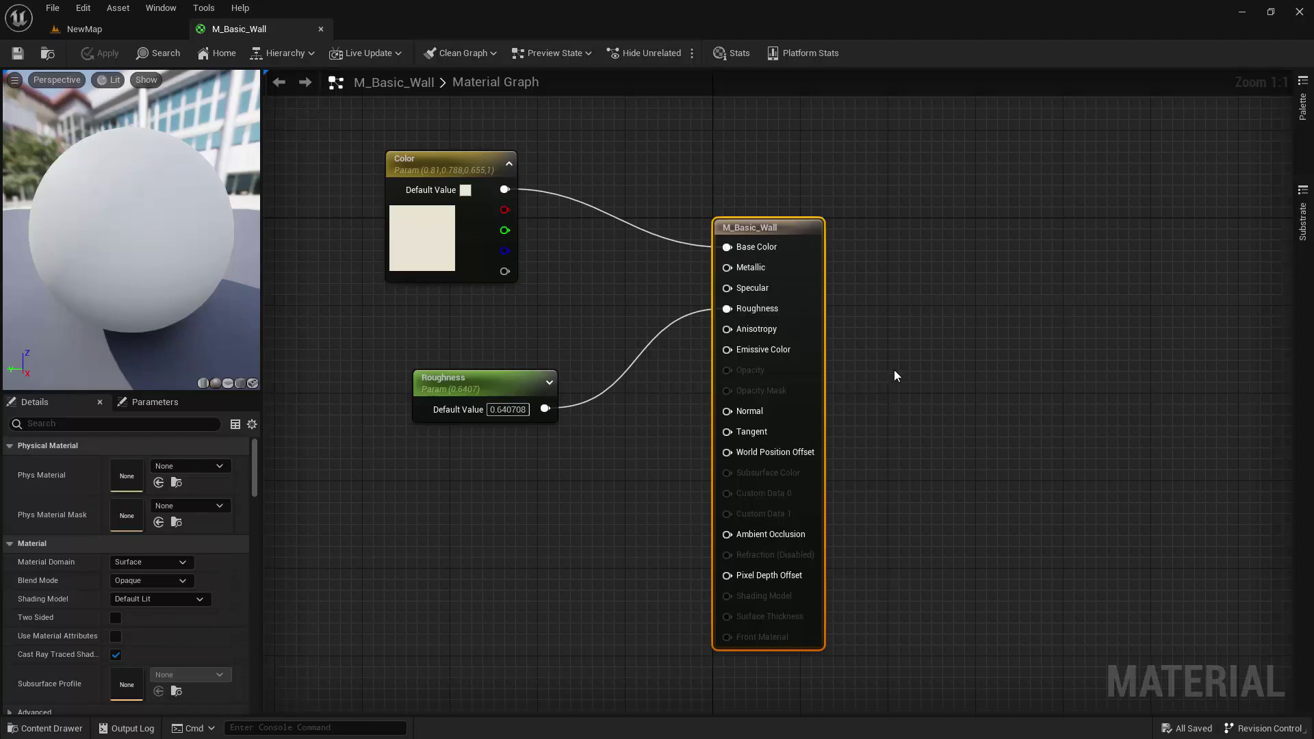
{"action": "right_click", "coordinate": [923, 347]}
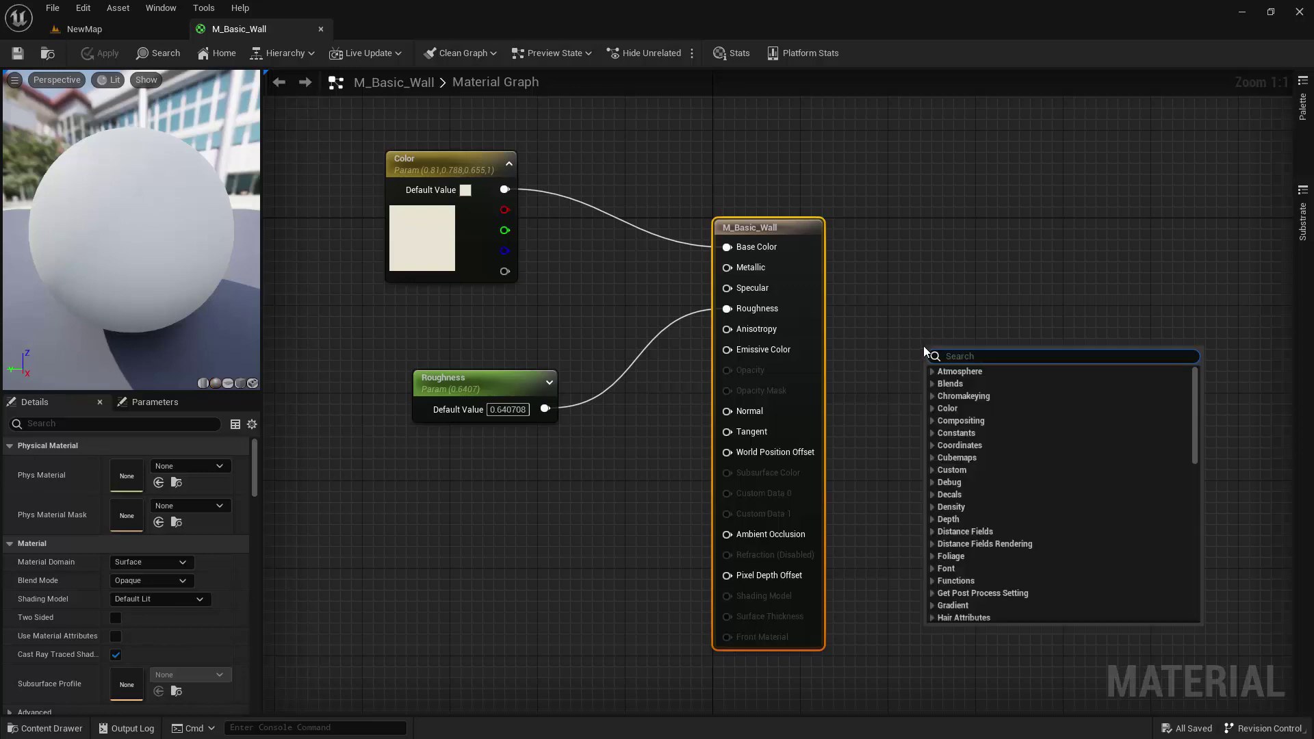
{"action": "left_click", "coordinate": [932, 420]}
{"action": "left_click", "coordinate": [932, 420]}
{"action": "left_click", "coordinate": [933, 384]}
{"action": "left_click", "coordinate": [933, 384]}
{"action": "left_click", "coordinate": [1171, 204]}
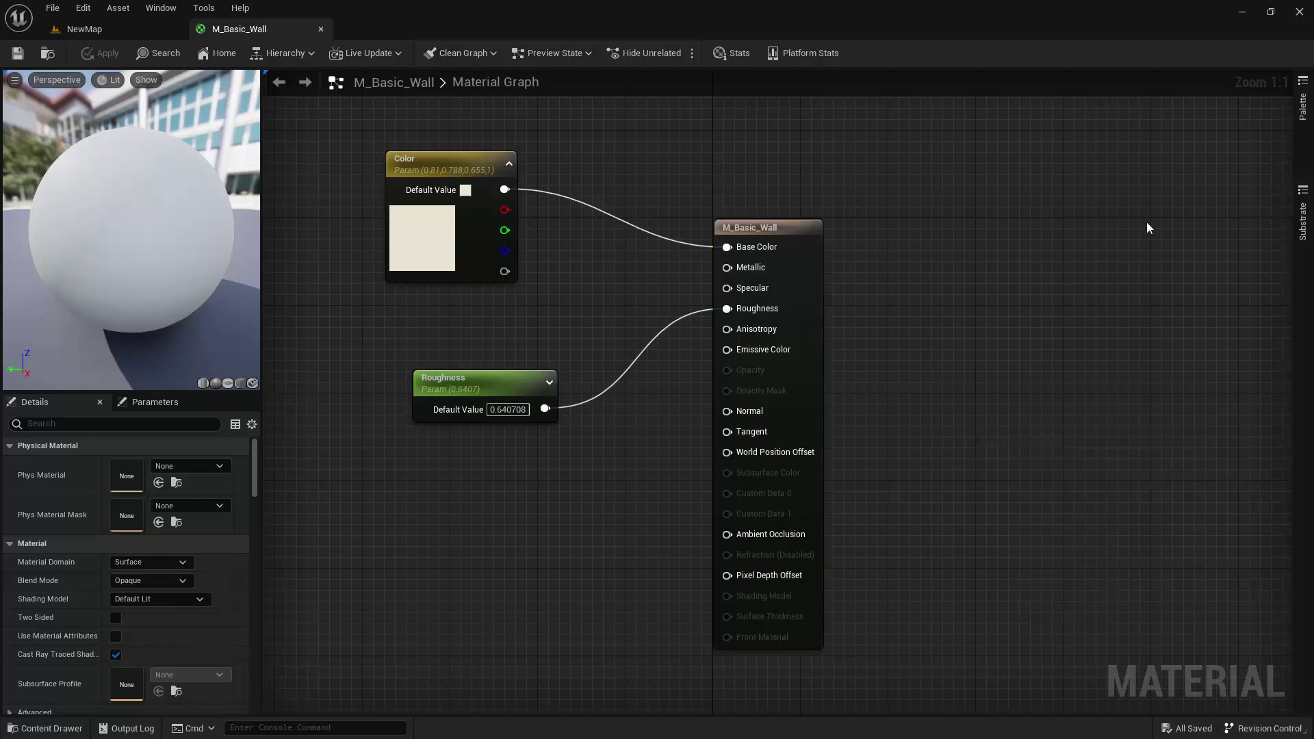
{"action": "left_click", "coordinate": [1303, 110]}
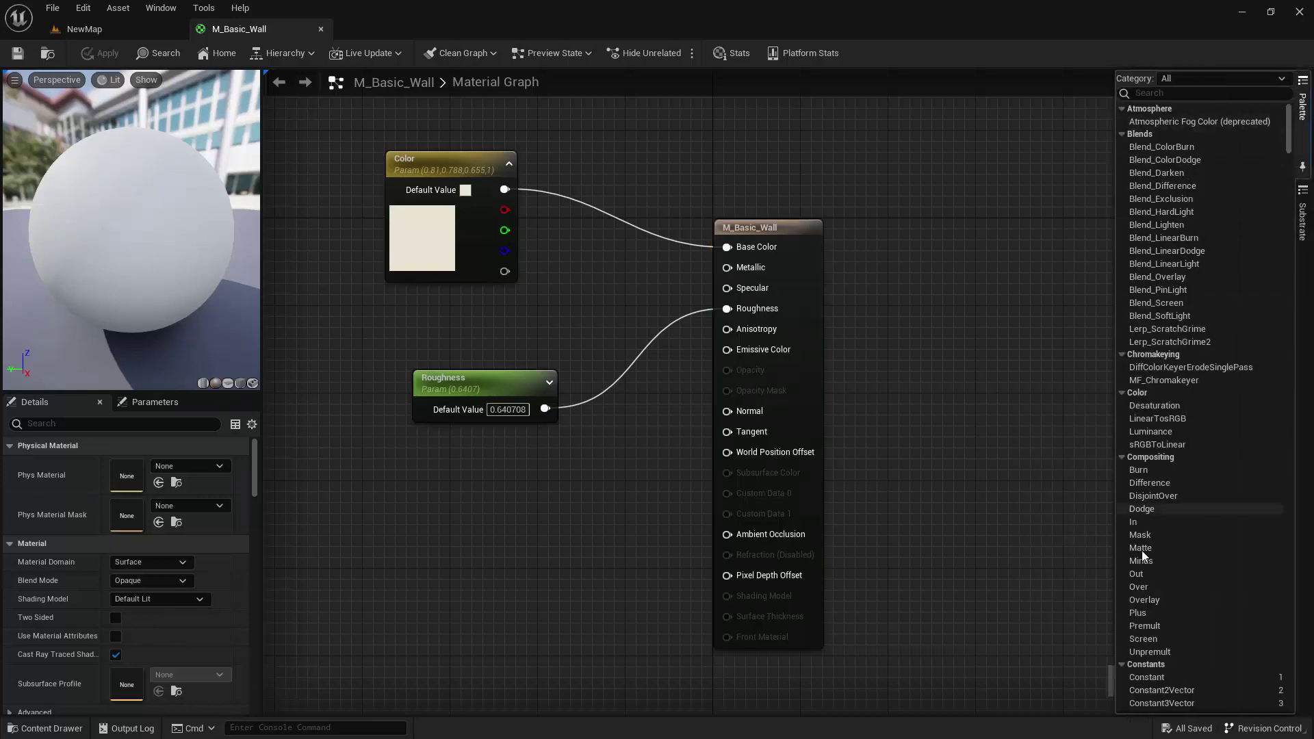
{"action": "left_click", "coordinate": [1042, 286]}
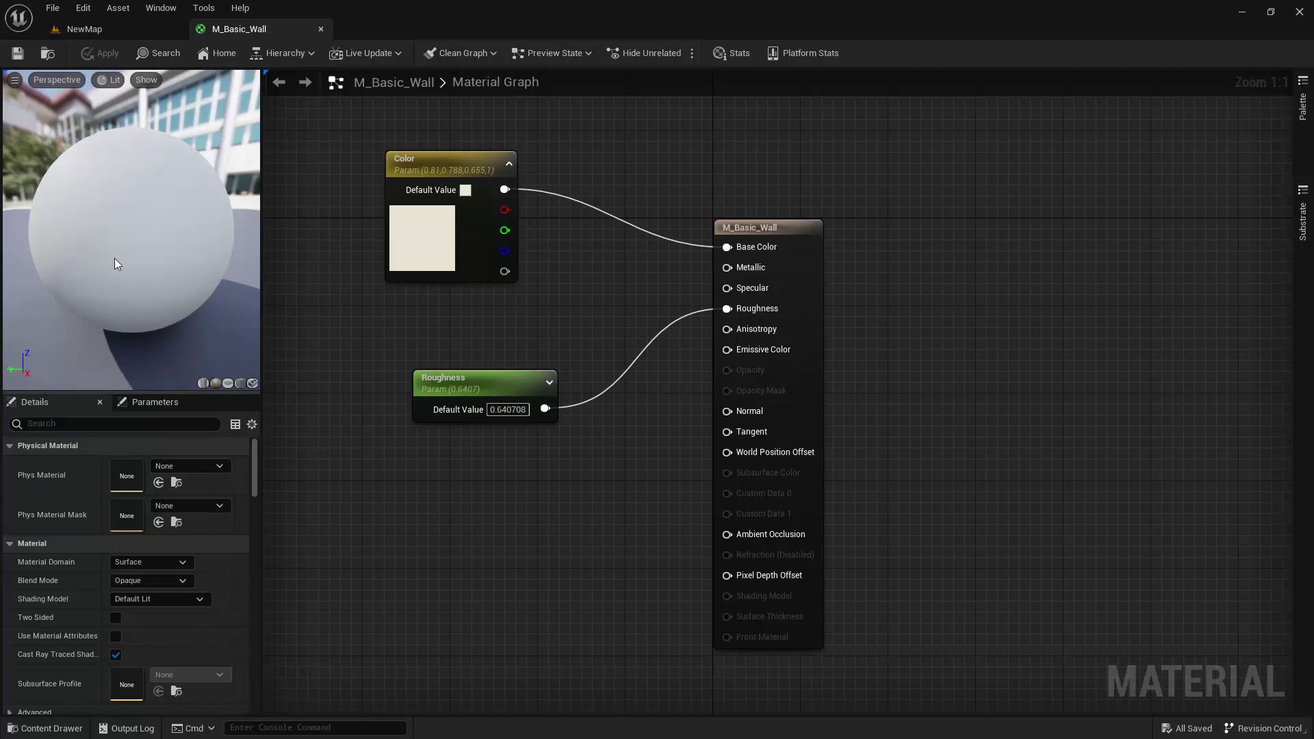
Preview M_Basic_Wall on the cylinder, plane and cube preview shapes.
{"action": "left_click", "coordinate": [202, 382]}
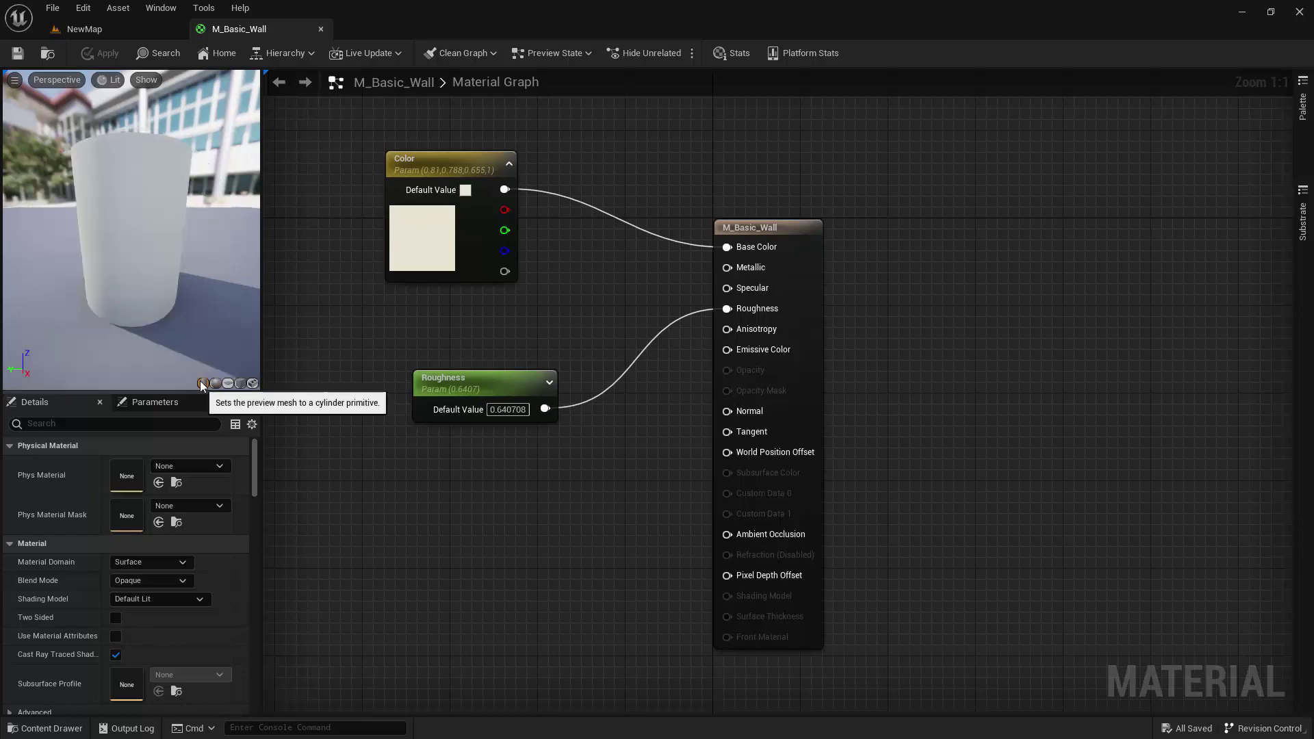
{"action": "left_click", "coordinate": [229, 382]}
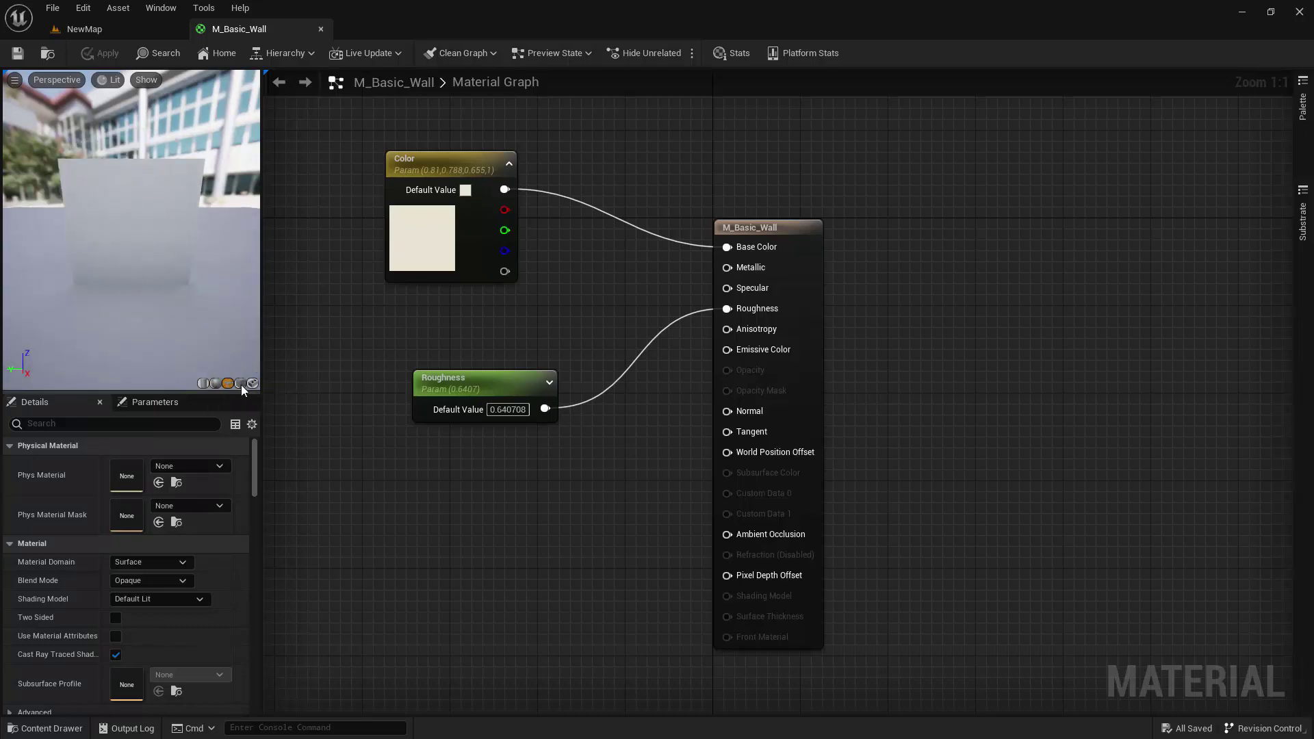
{"action": "left_click", "coordinate": [241, 383]}
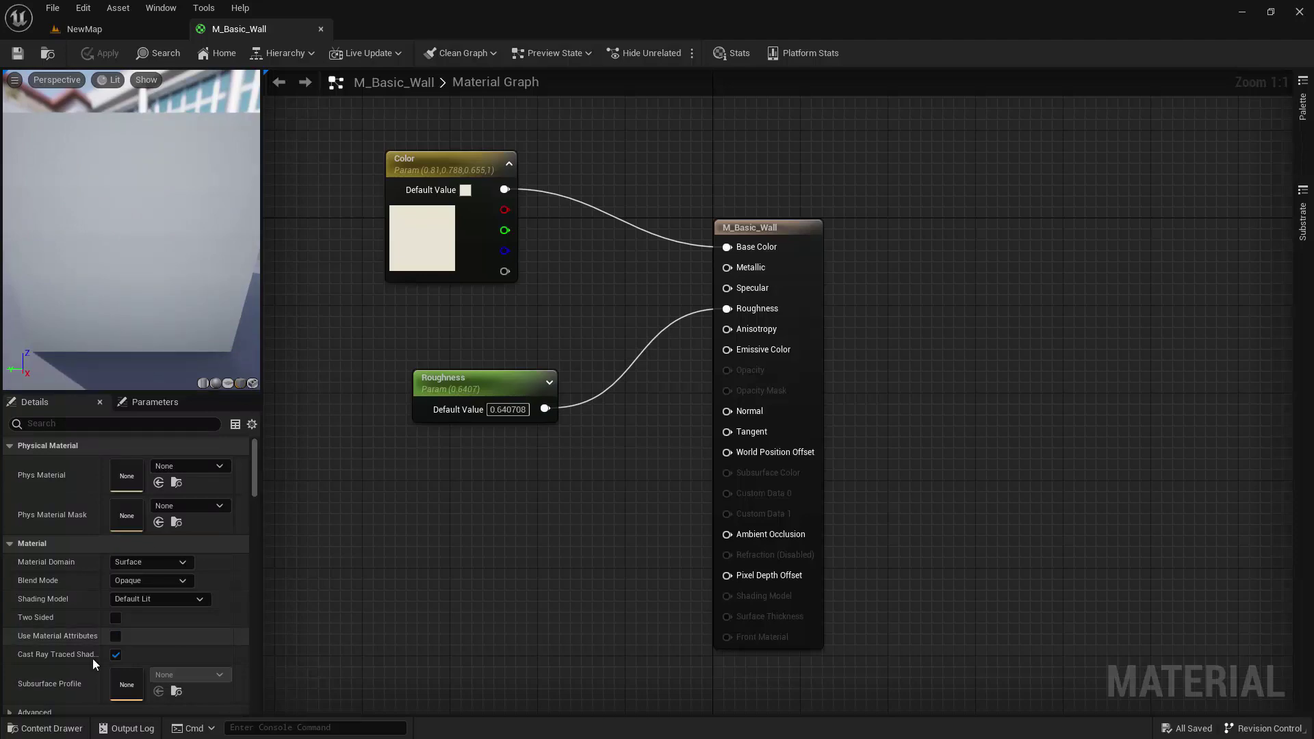
Select SM_Chair in StarterContent Props and preview the material on that selected mesh.
{"action": "left_click", "coordinate": [66, 730]}
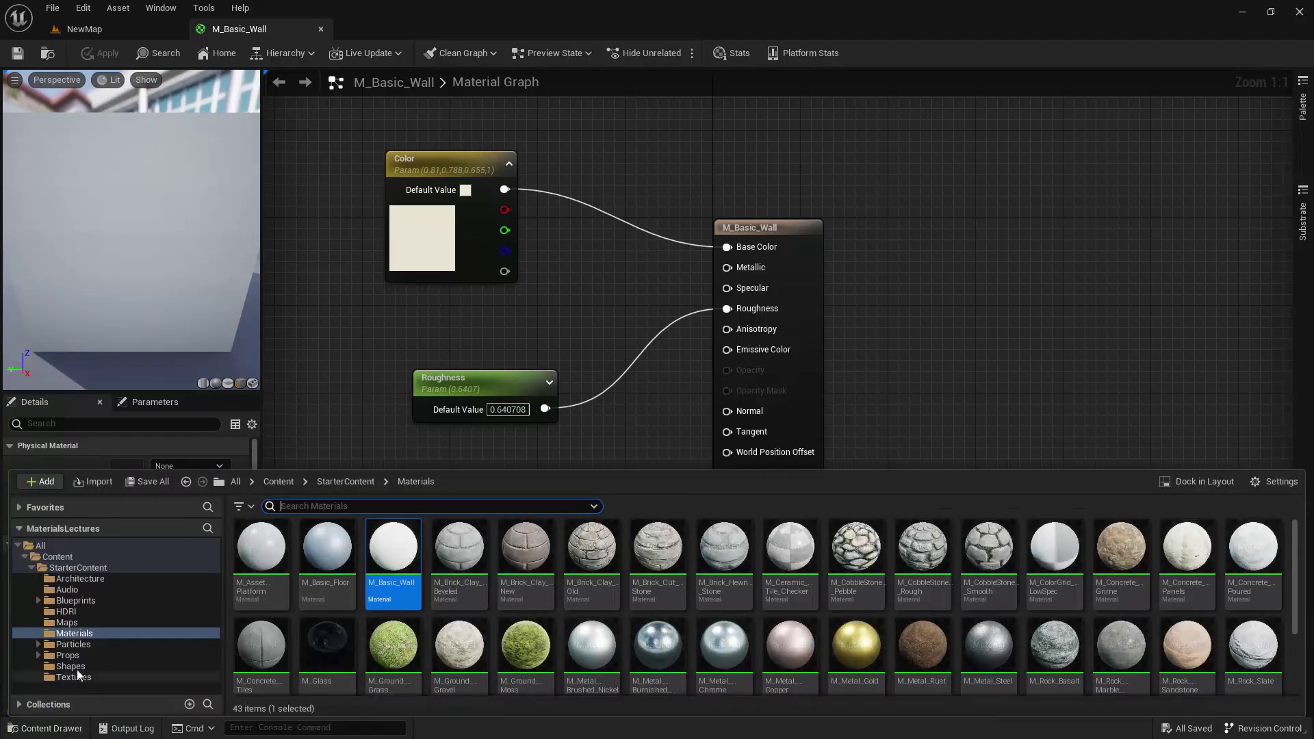
{"action": "left_click", "coordinate": [75, 655]}
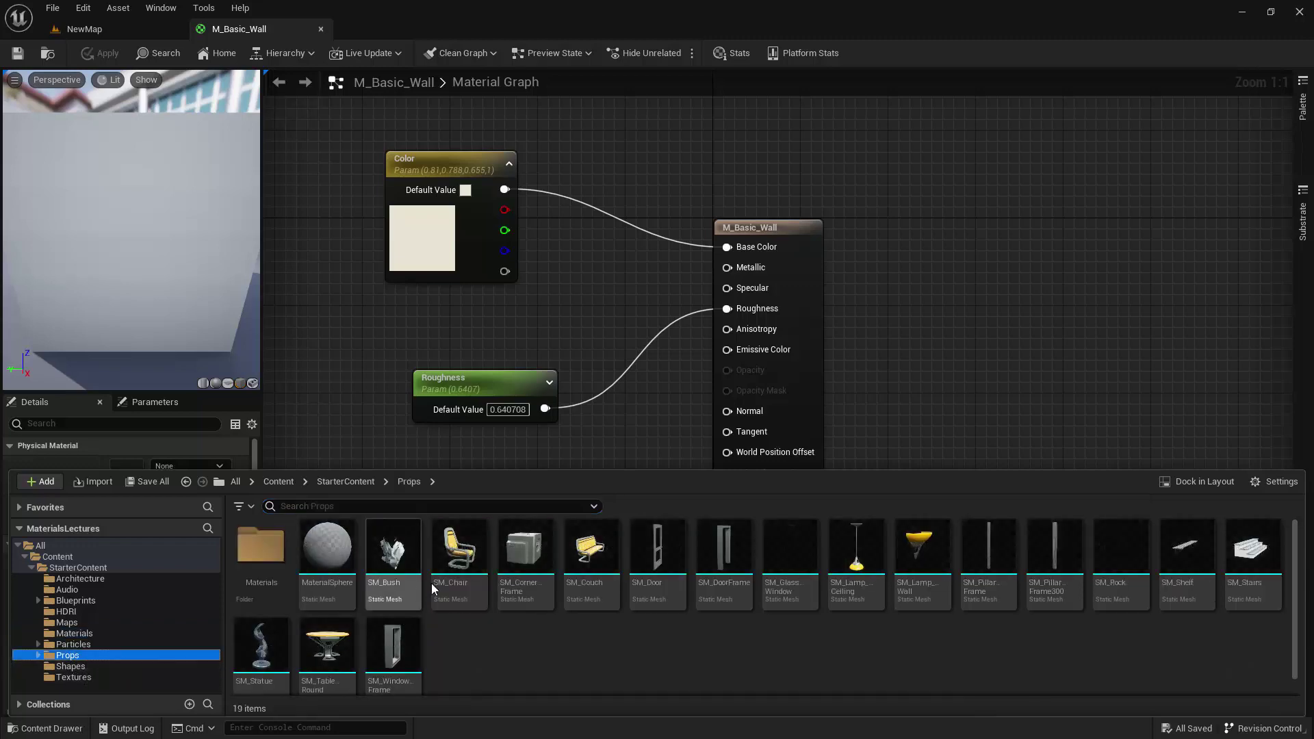
{"action": "left_click", "coordinate": [453, 568]}
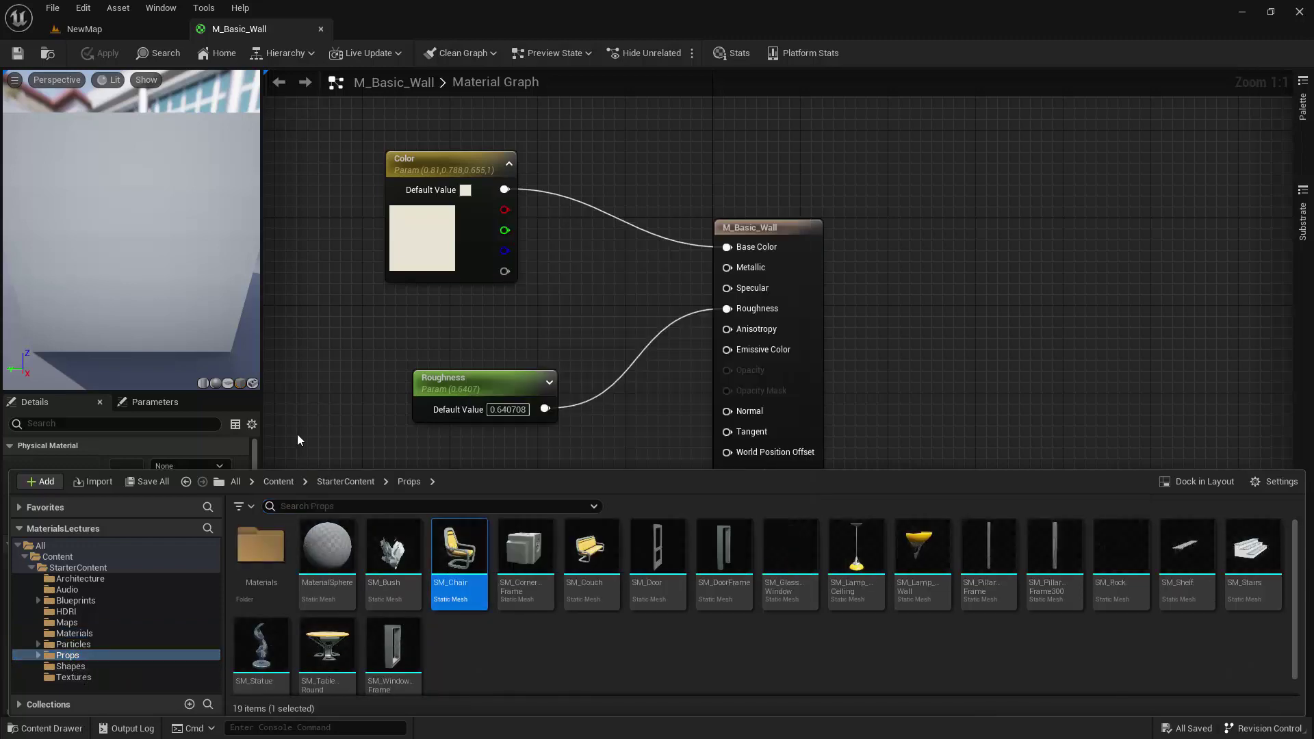
{"action": "left_click", "coordinate": [256, 382]}
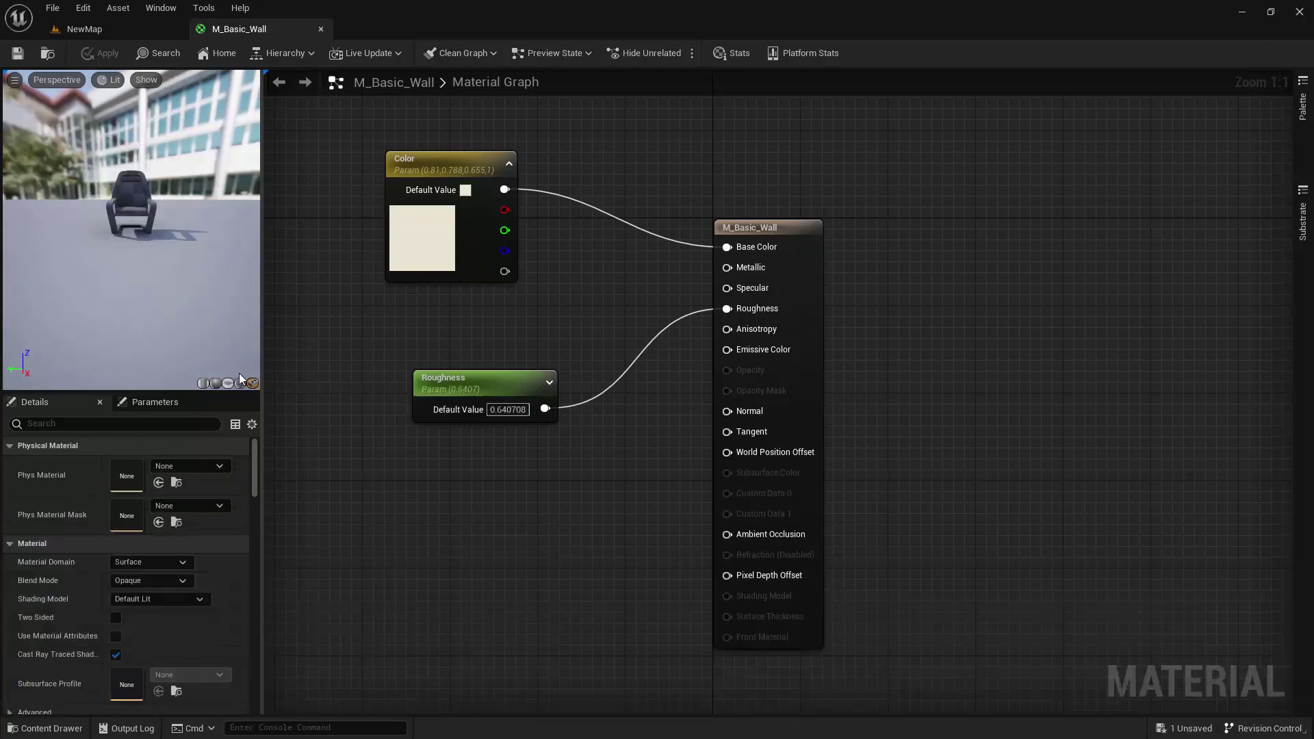
{"action": "left_click", "coordinate": [241, 382]}
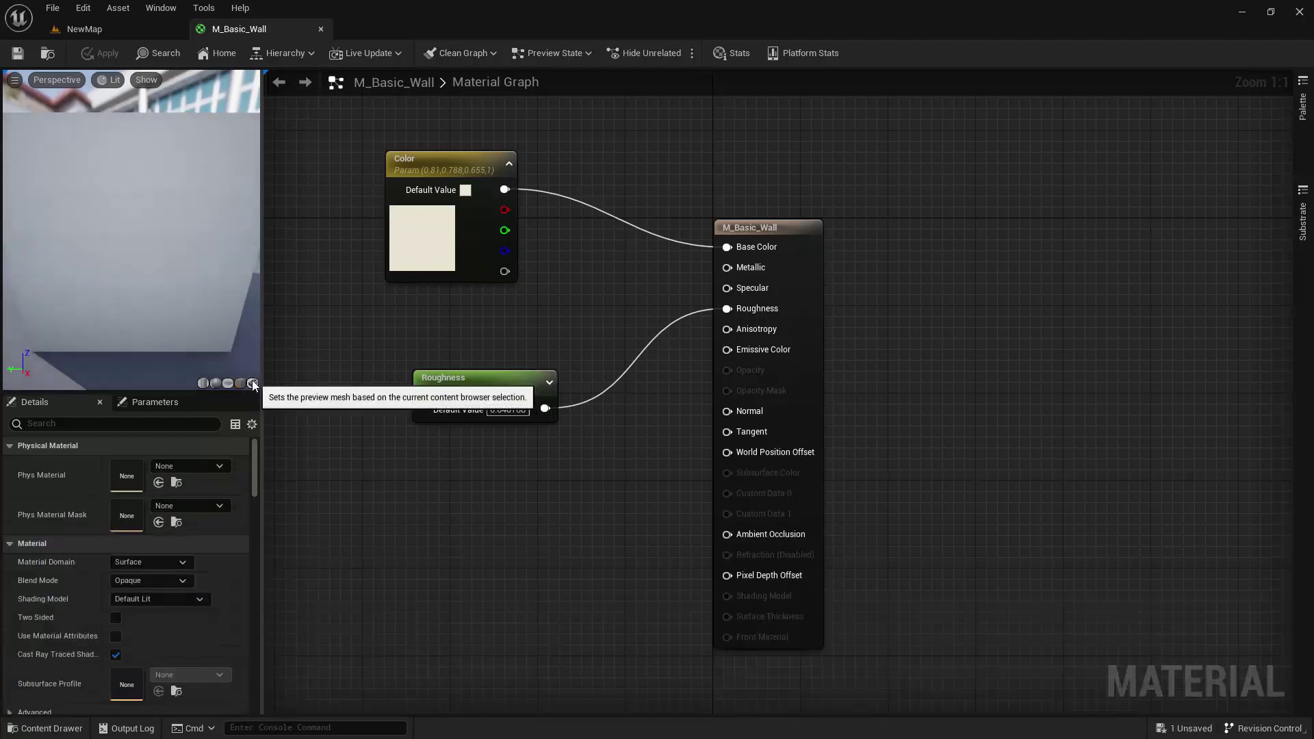
{"action": "left_click", "coordinate": [252, 383]}
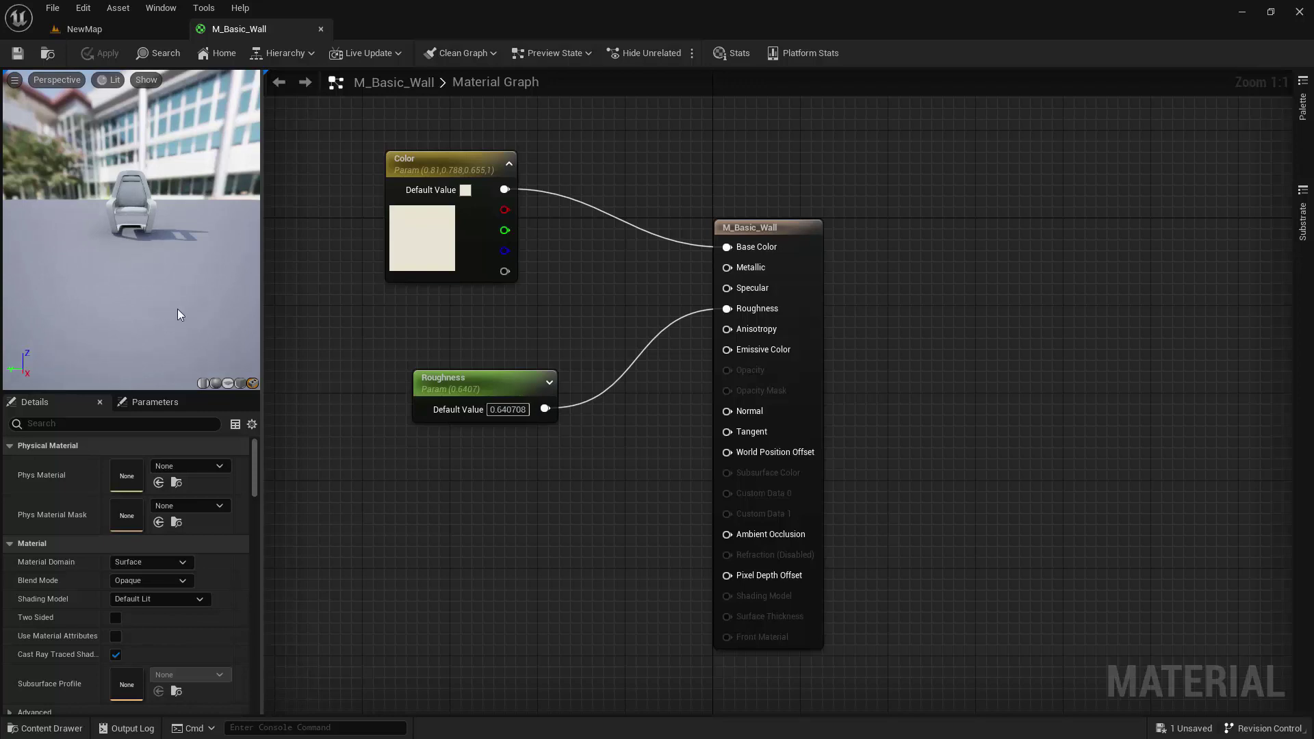
{"action": "left_click_drag", "start_coordinate": [178, 313], "coordinate": [214, 315]}
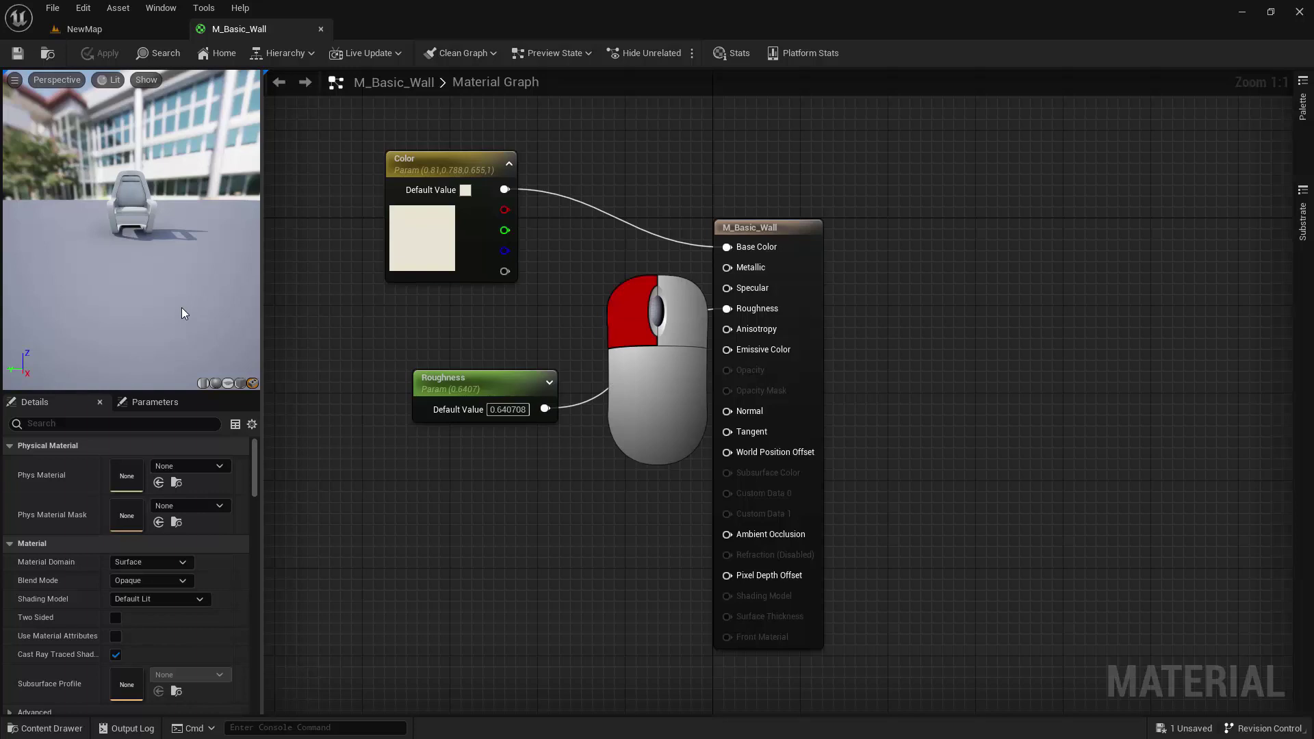
{"action": "left_click_drag", "start_coordinate": [182, 308], "coordinate": [212, 315]}
{"action": "scroll", "coordinate": [182, 309], "scroll_direction": "up", "scroll_amount": 4}
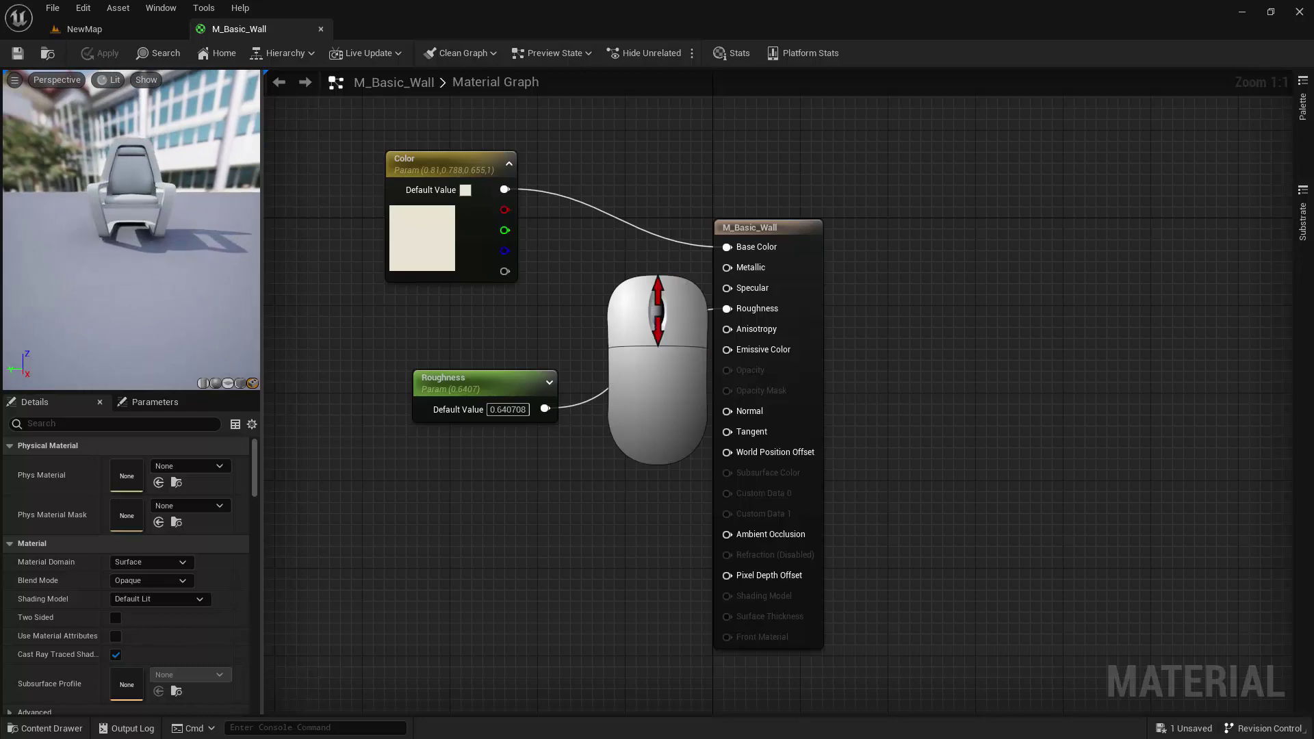
{"action": "scroll", "coordinate": [130, 229], "scroll_direction": "down", "scroll_amount": 3}
{"action": "scroll", "coordinate": [130, 229], "scroll_direction": "up", "scroll_amount": 3}
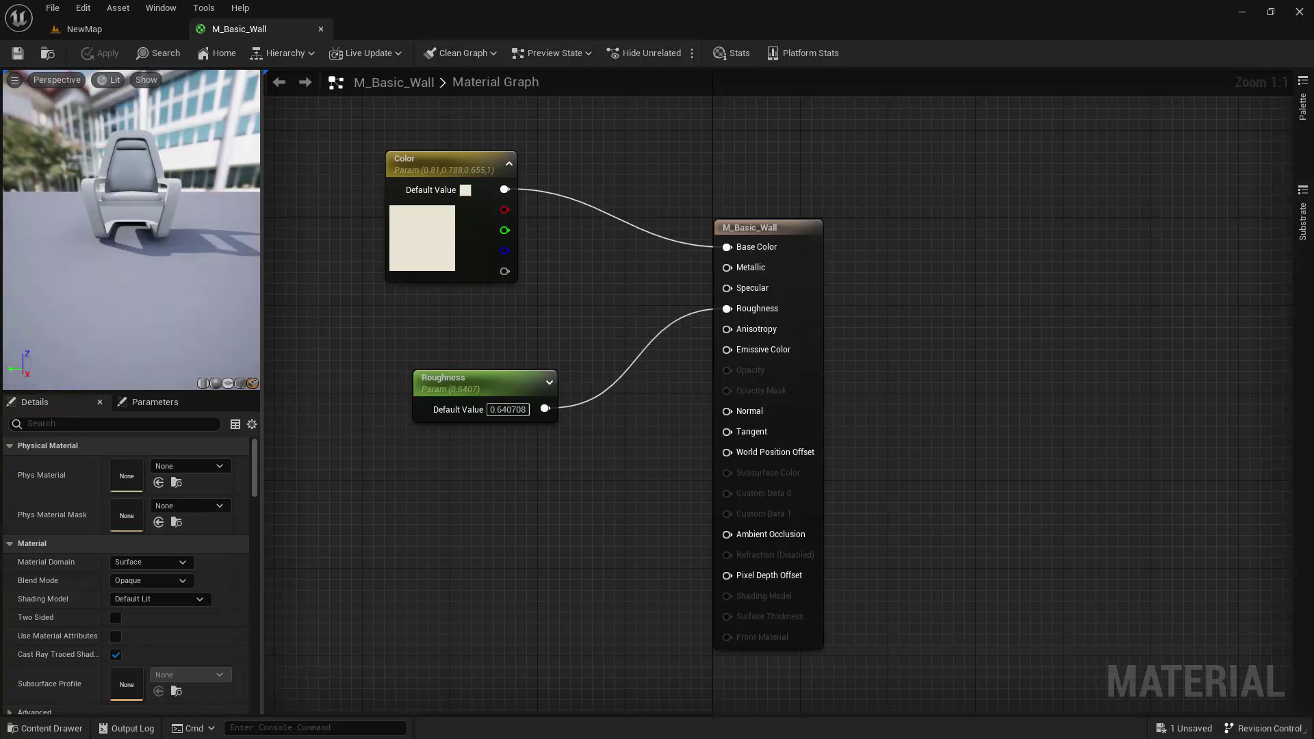
{"action": "left_click_drag", "start_coordinate": [130, 229], "coordinate": [130, 229]}
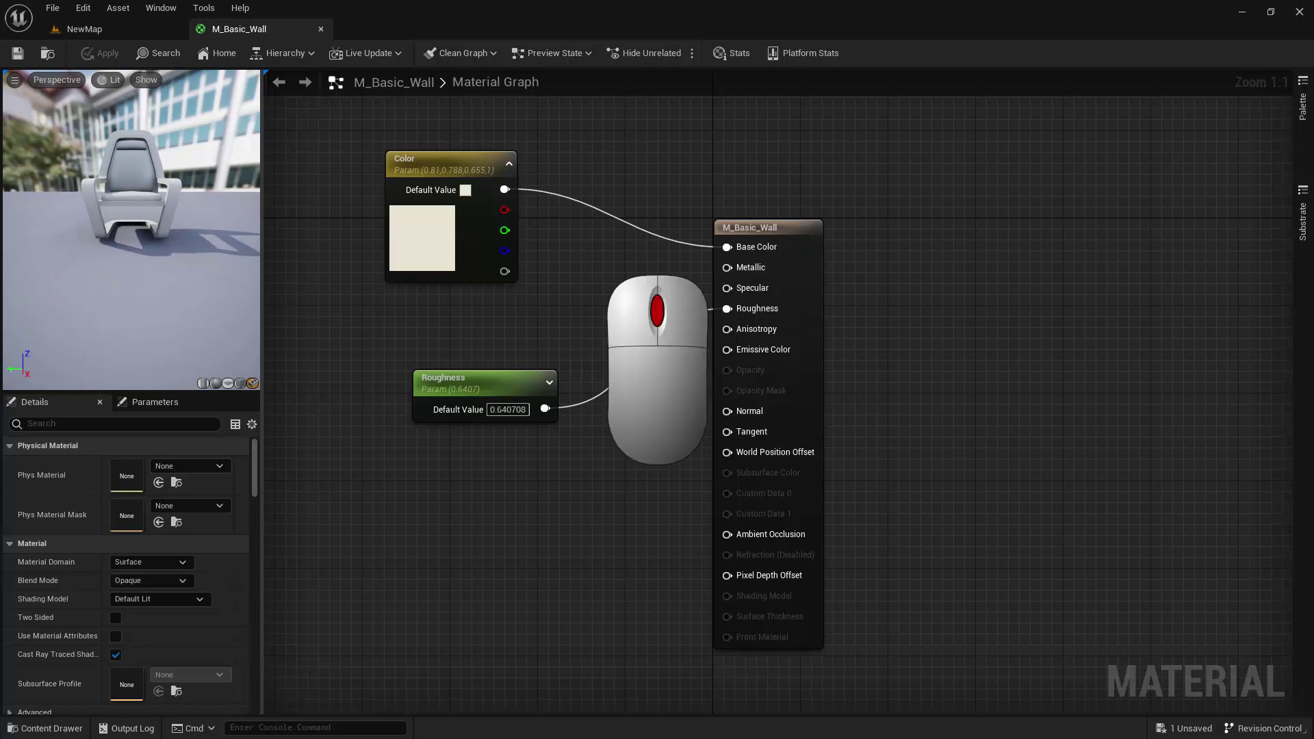
{"action": "left_click_drag", "start_coordinate": [182, 306], "coordinate": [141, 309]}
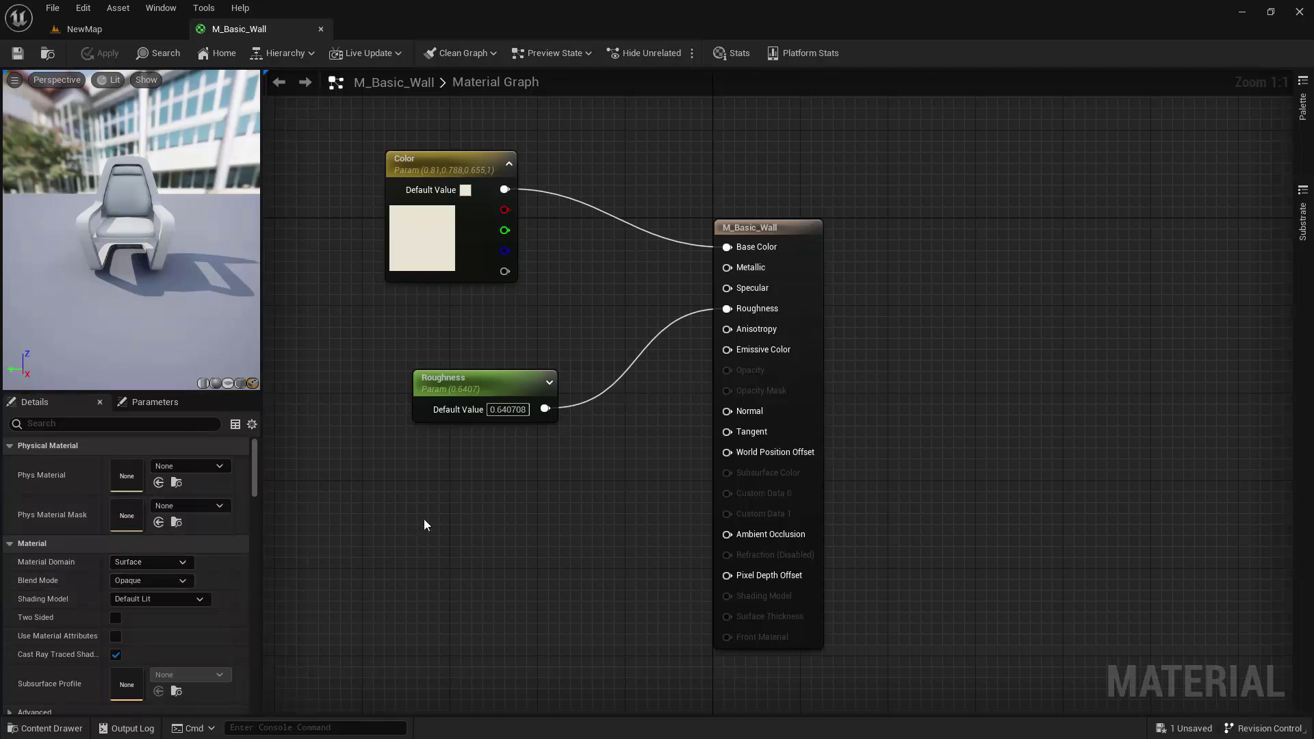
Inspect the result node and Color parameter, then close the M_Basic_Wall editor tab.
{"action": "left_click", "coordinate": [772, 228]}
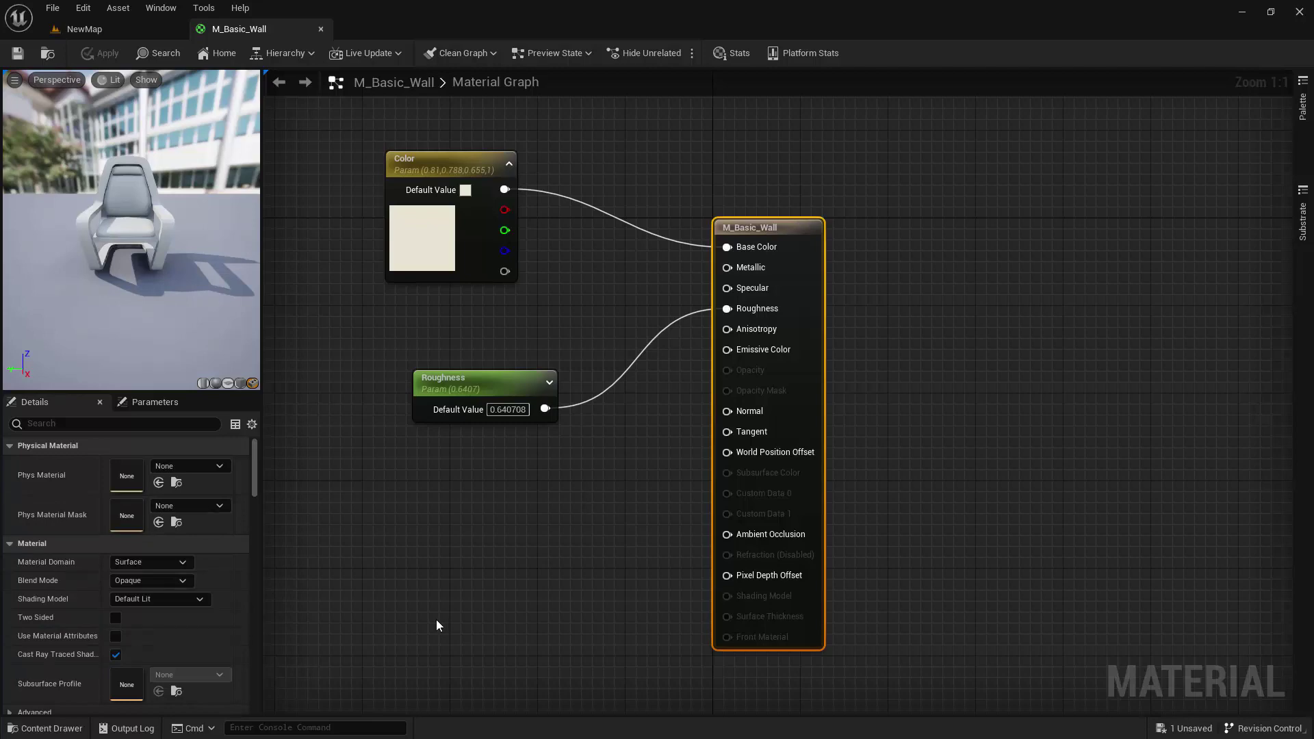
{"action": "left_click", "coordinate": [443, 164]}
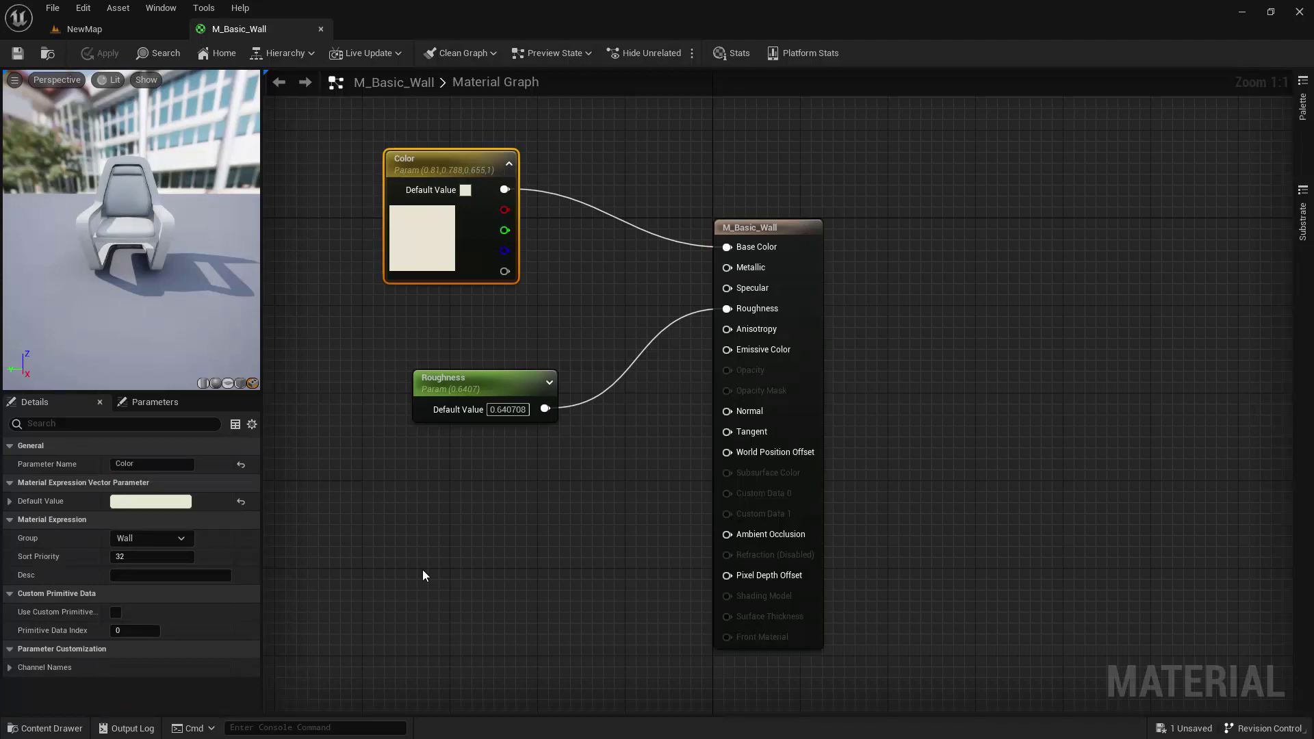
{"action": "left_click", "coordinate": [321, 30]}
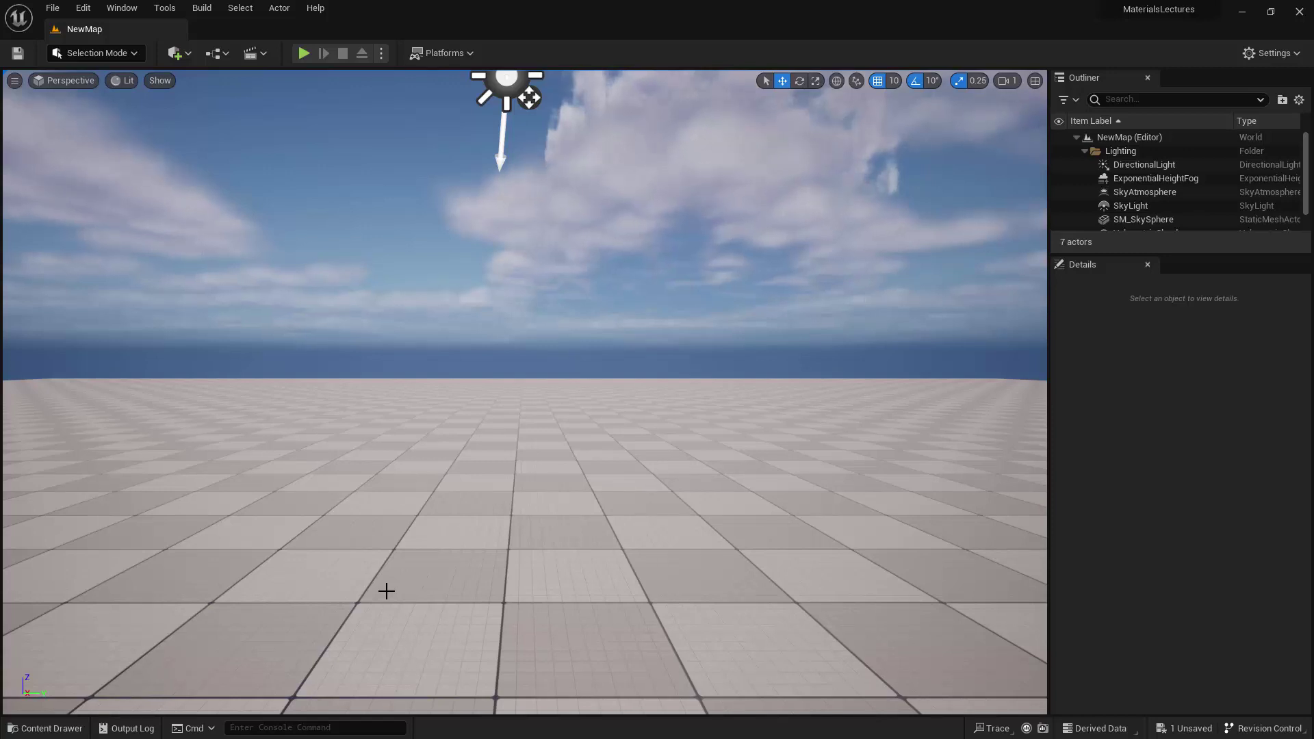
Reopen the Content Drawer on the Content folder showing StarterContent and NewMap.
{"action": "left_click", "coordinate": [42, 728]}
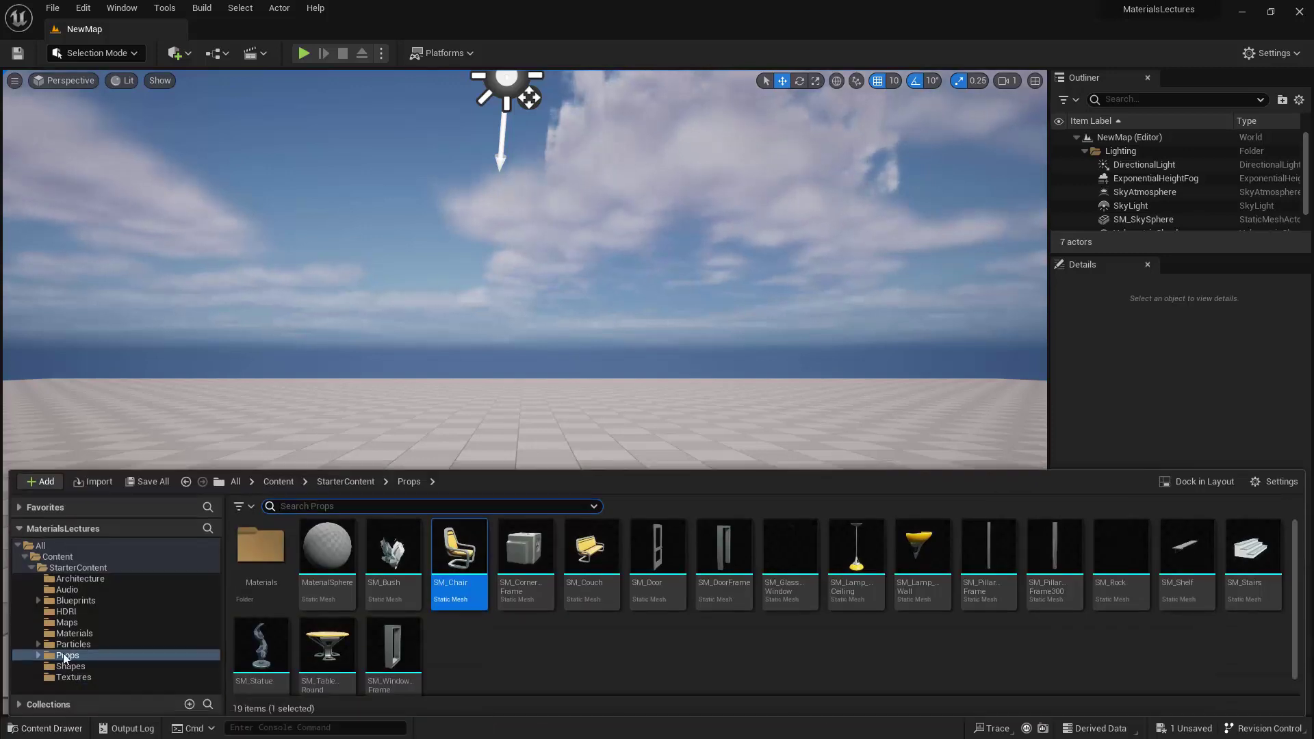
{"action": "left_click", "coordinate": [58, 557]}
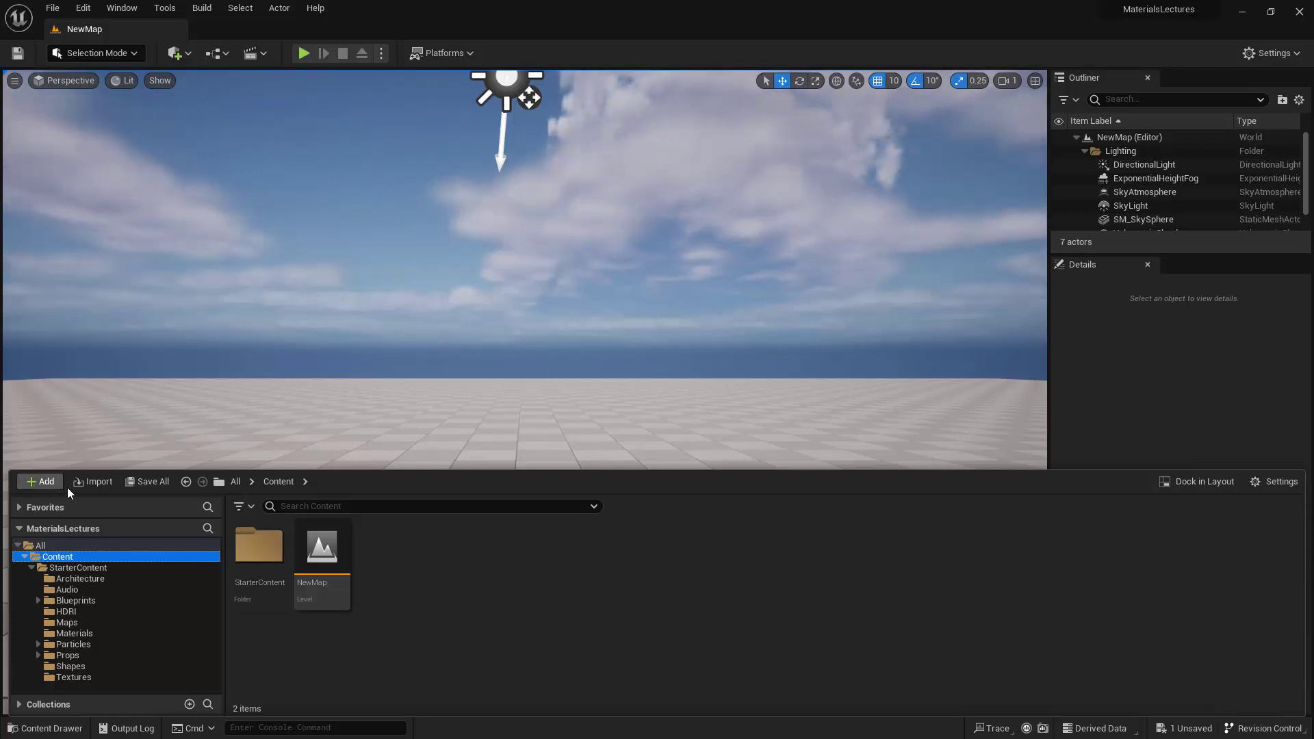
Add a new Material asset in the Content folder and name it MyGoldMaterial.
{"action": "right_click", "coordinate": [421, 579]}
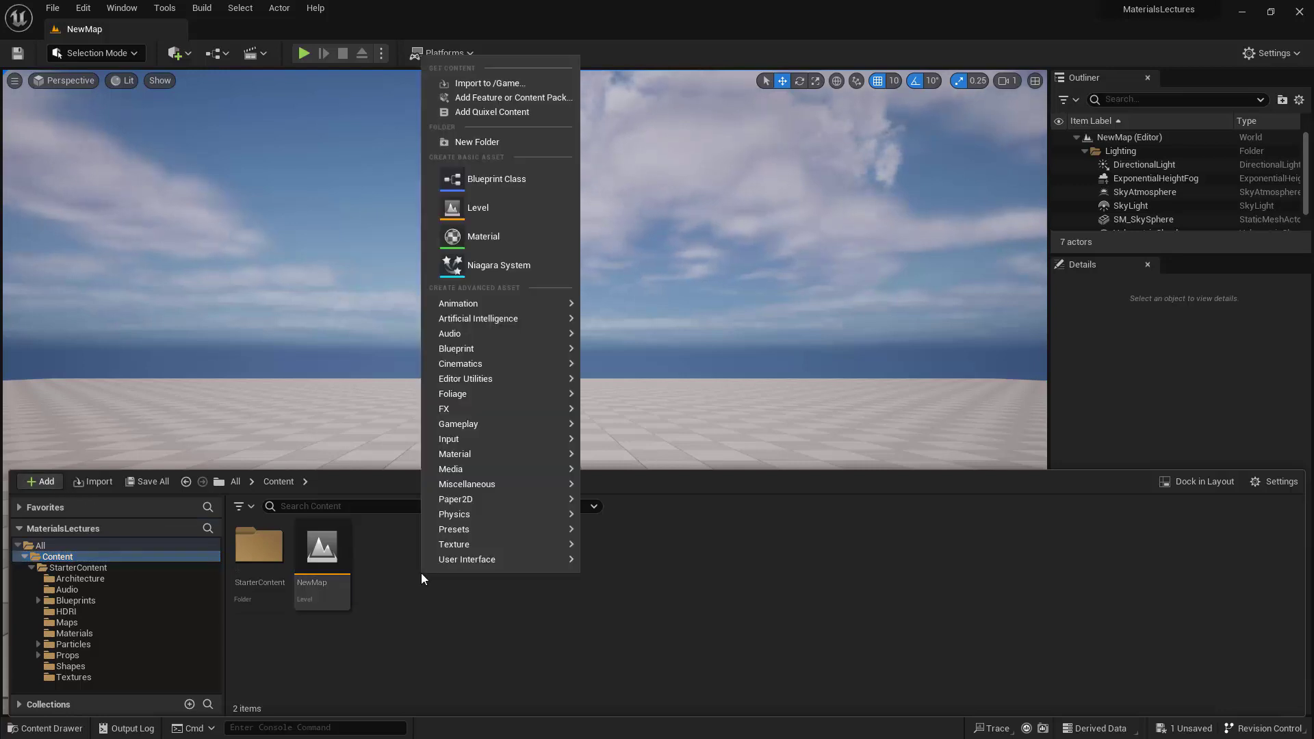
{"action": "left_click", "coordinate": [489, 240]}
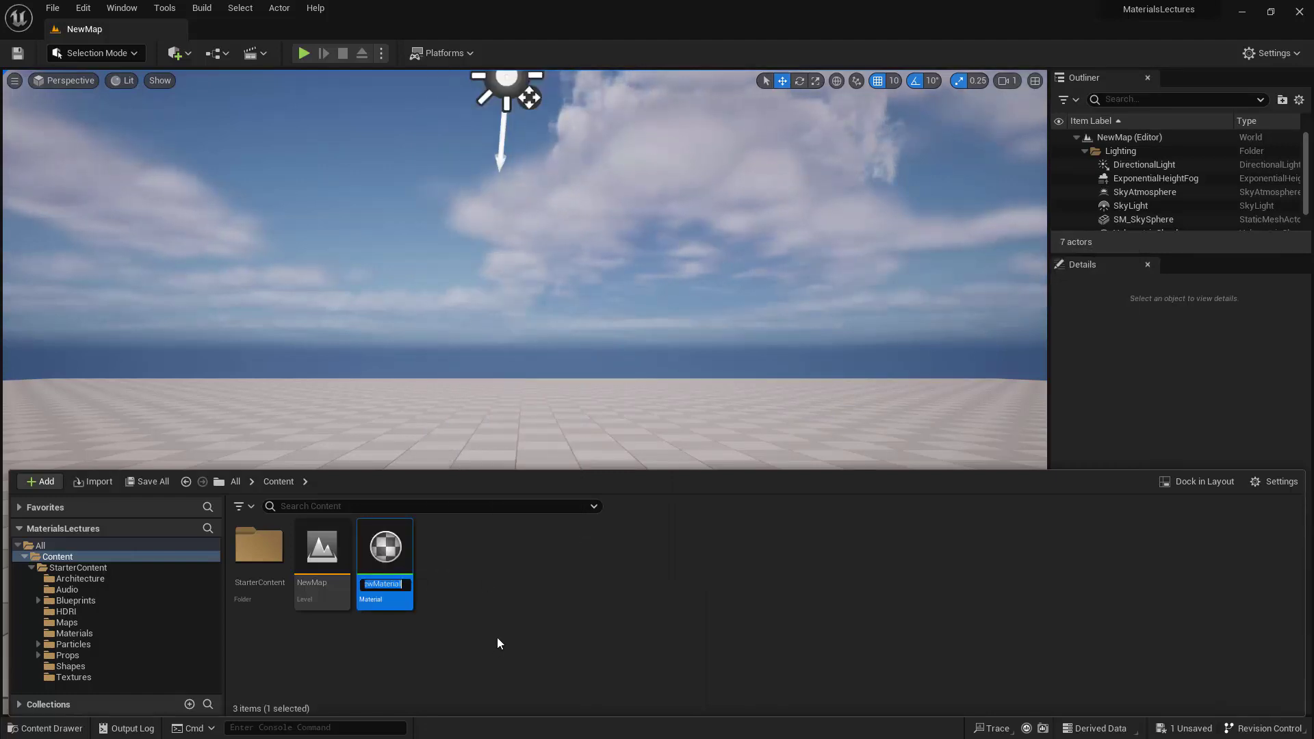
{"action": "type", "text": "MyGold...Material"}
{"action": "key", "text": "Return"}
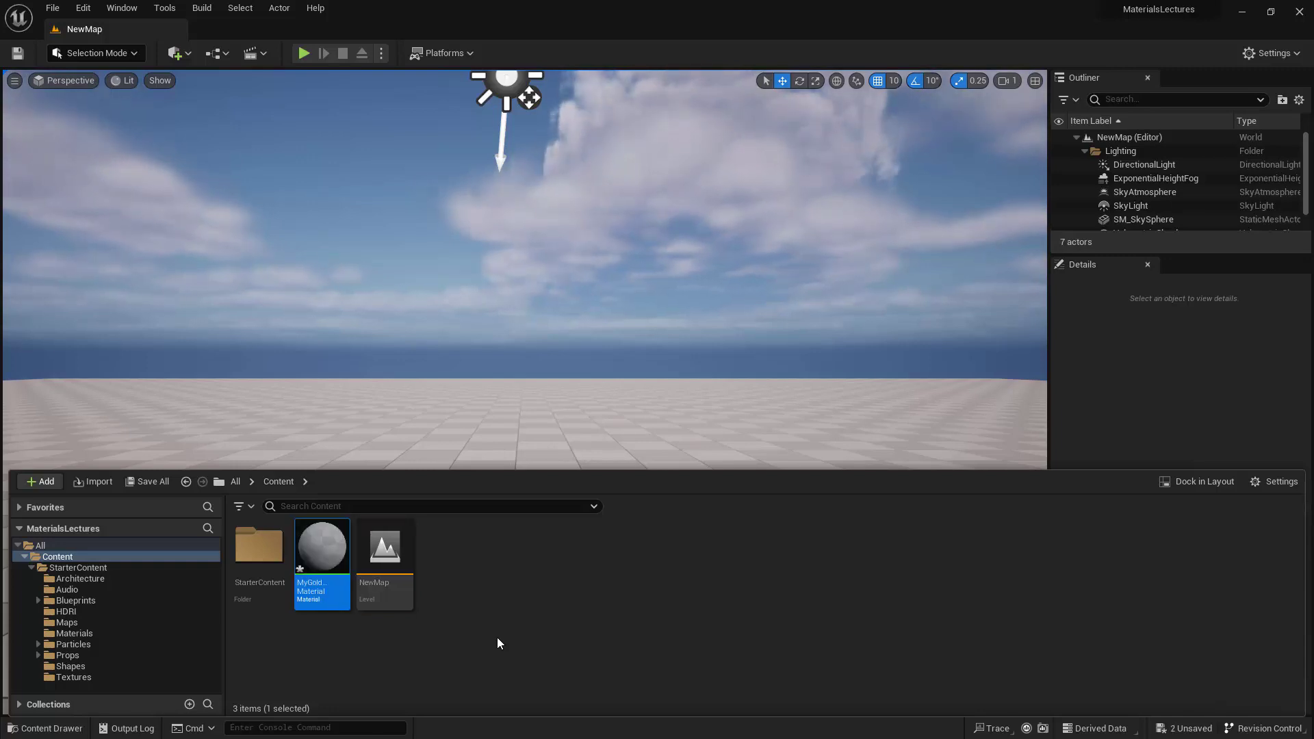
Open MyGoldMaterial, dock its editor beside NewMap, and zoom the graph to 1:1.
{"action": "double_click", "coordinate": [320, 551]}
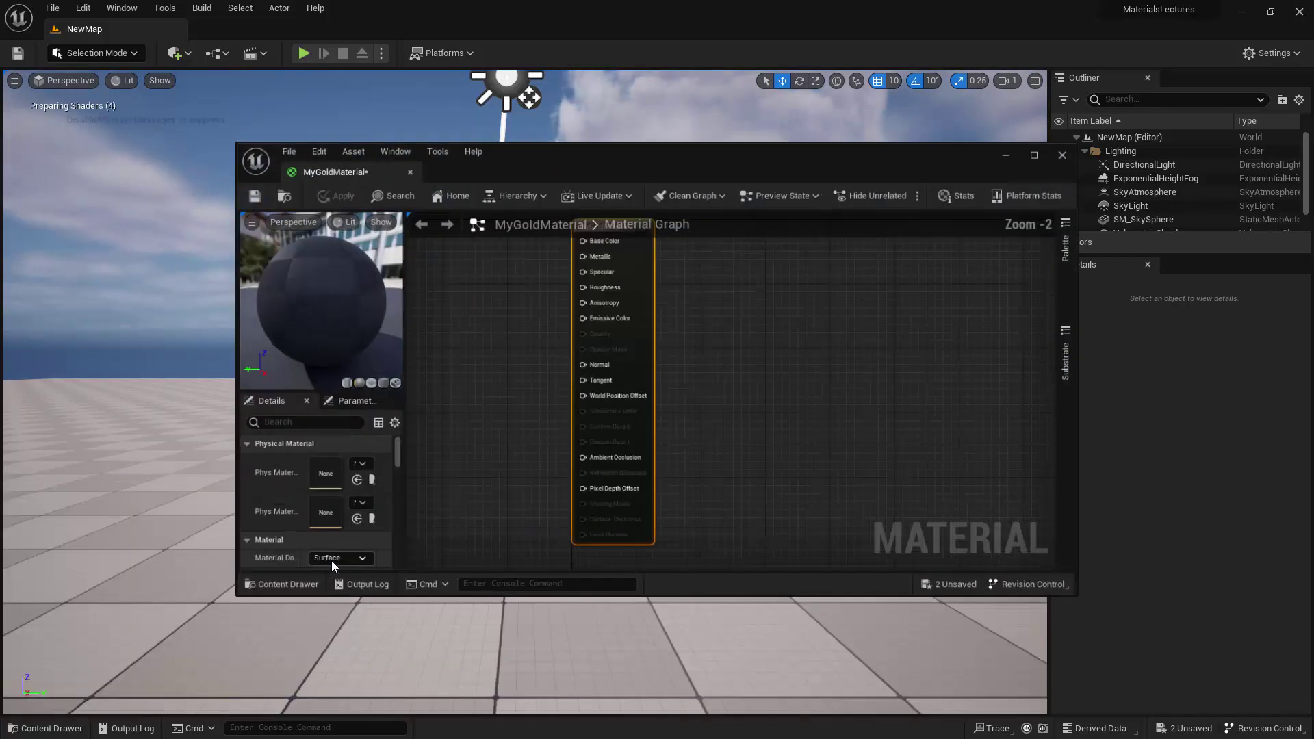
{"action": "left_click_drag", "start_coordinate": [335, 169], "coordinate": [238, 38]}
{"action": "scroll", "coordinate": [434, 294], "scroll_direction": "up", "scroll_amount": 2}
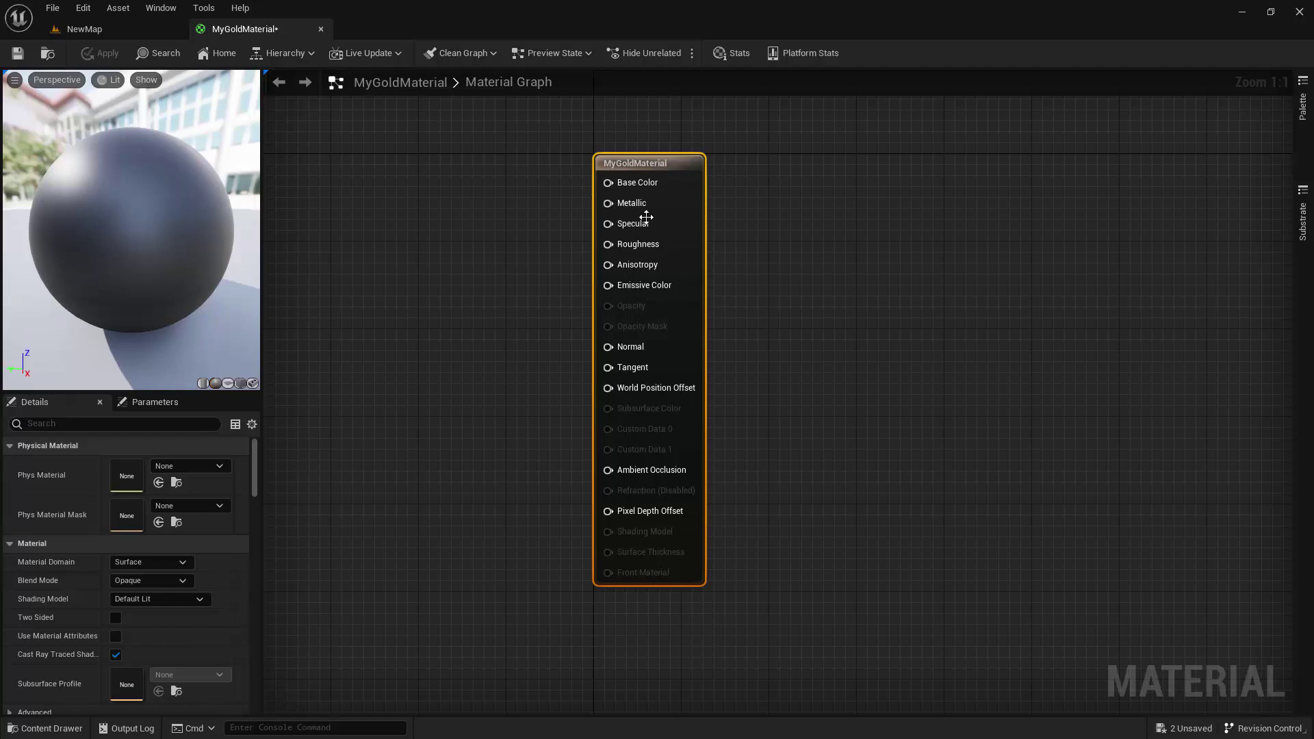
Browse the Palette's Constants, then place a Constant3Vector node (0,0,0) using the 3 shortcut.
{"action": "right_click", "coordinate": [828, 260]}
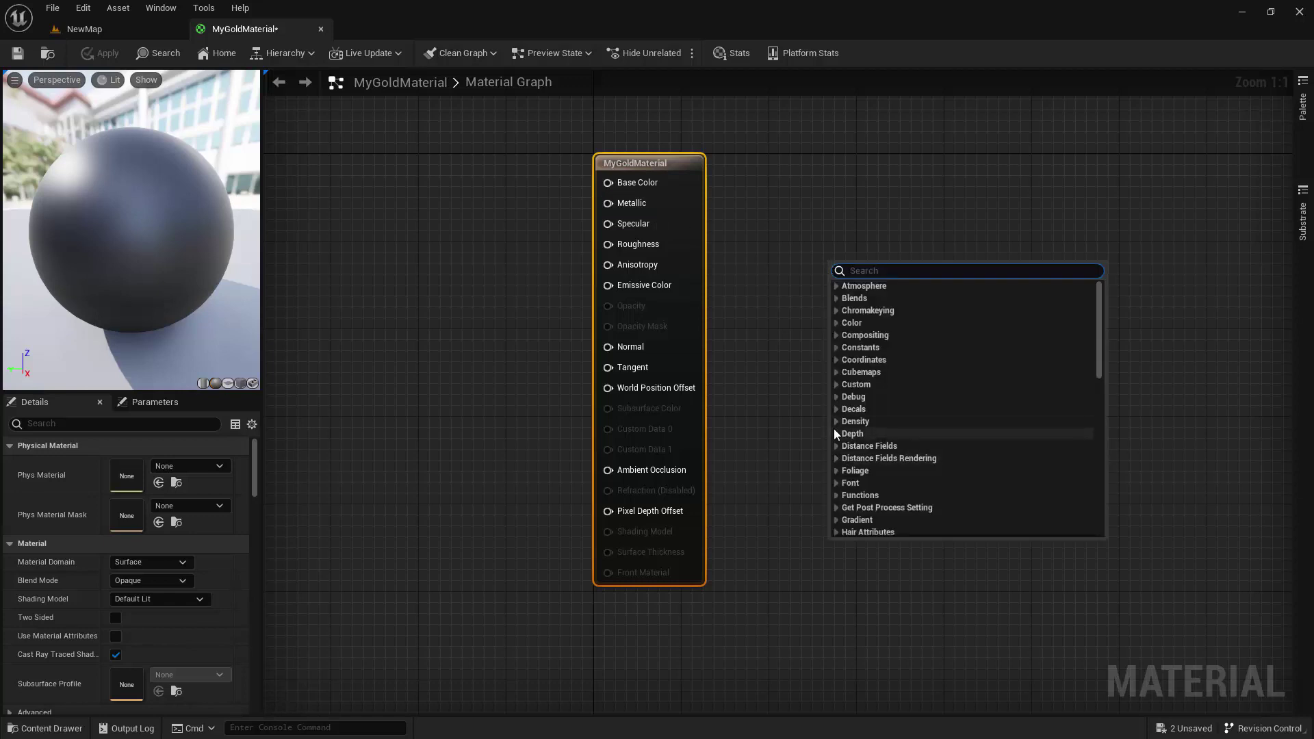
{"action": "left_click", "coordinate": [985, 195]}
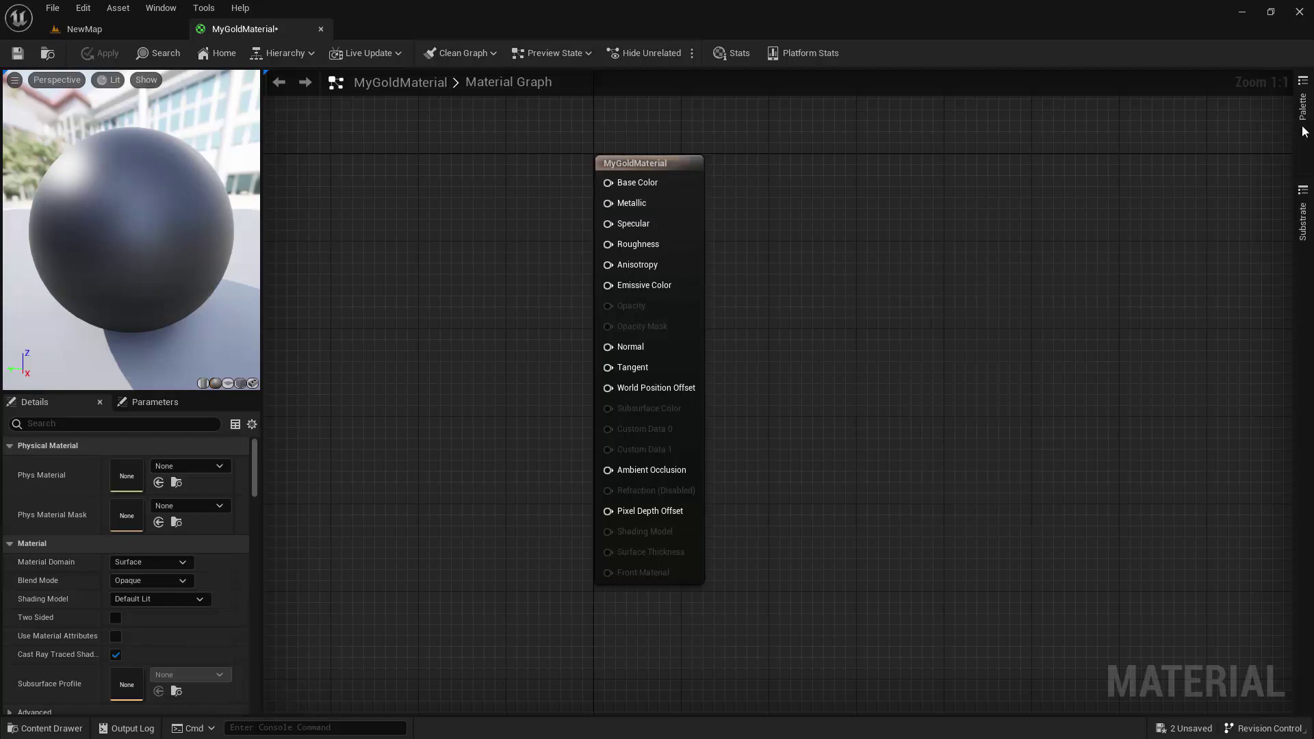
{"action": "left_click", "coordinate": [1302, 106]}
{"action": "scroll", "coordinate": [1244, 339], "scroll_direction": "down", "scroll_amount": 8}
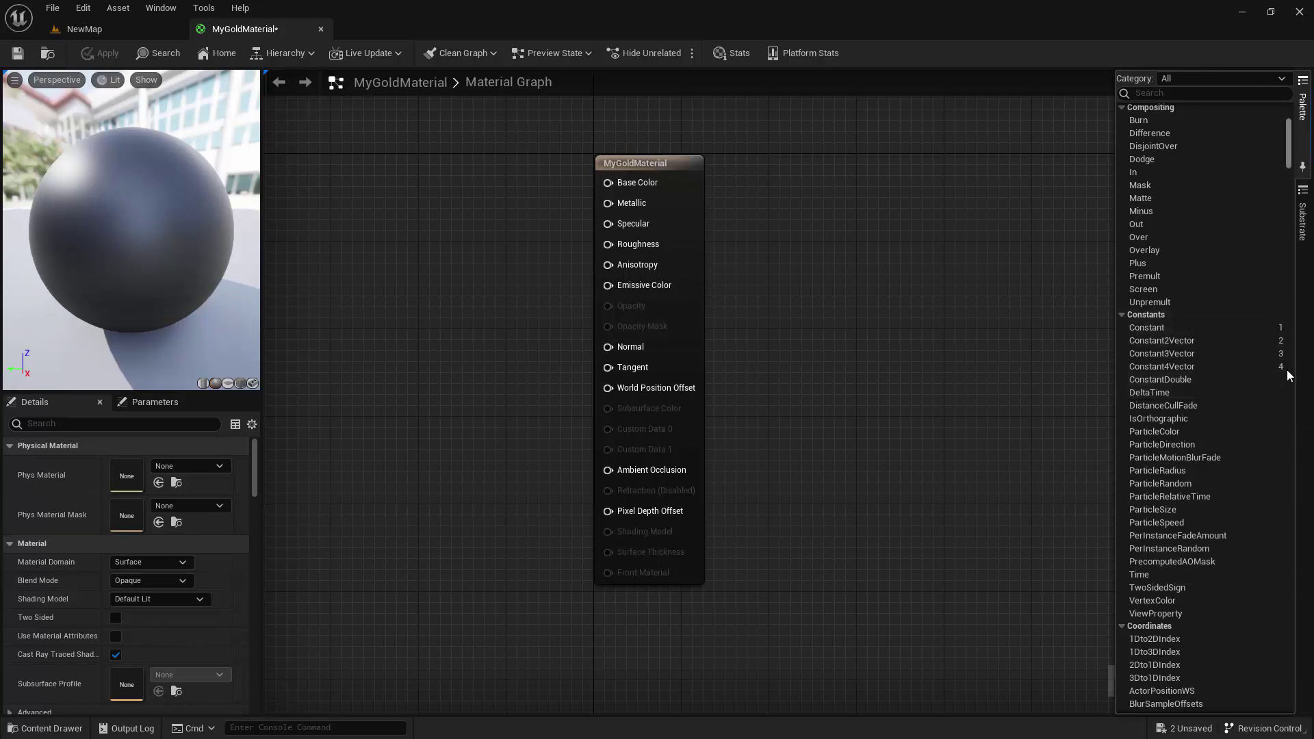
{"action": "scroll", "coordinate": [1255, 415], "scroll_direction": "up", "scroll_amount": 10}
{"action": "scroll", "coordinate": [1250, 429], "scroll_direction": "down", "scroll_amount": 20}
{"action": "scroll", "coordinate": [1255, 542], "scroll_direction": "up", "scroll_amount": 20}
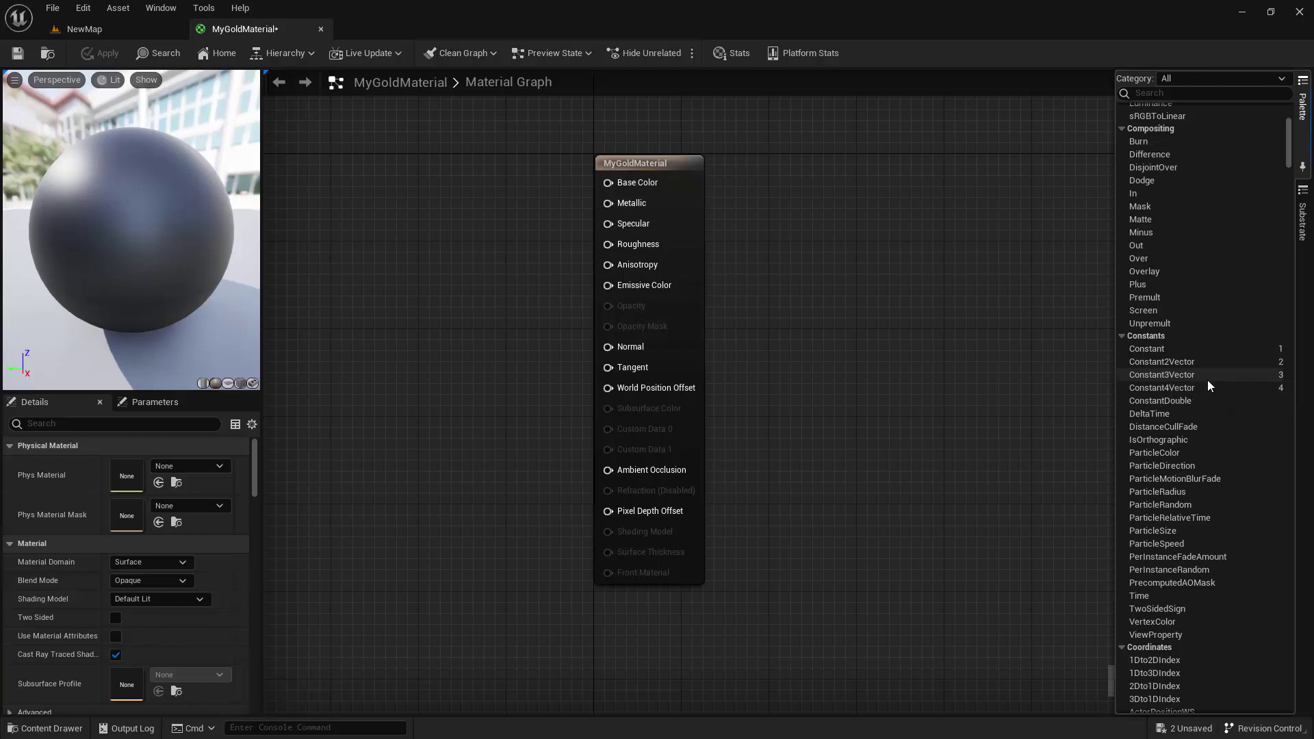
{"action": "key", "text": "3"}
{"action": "left_click", "coordinate": [432, 183]}
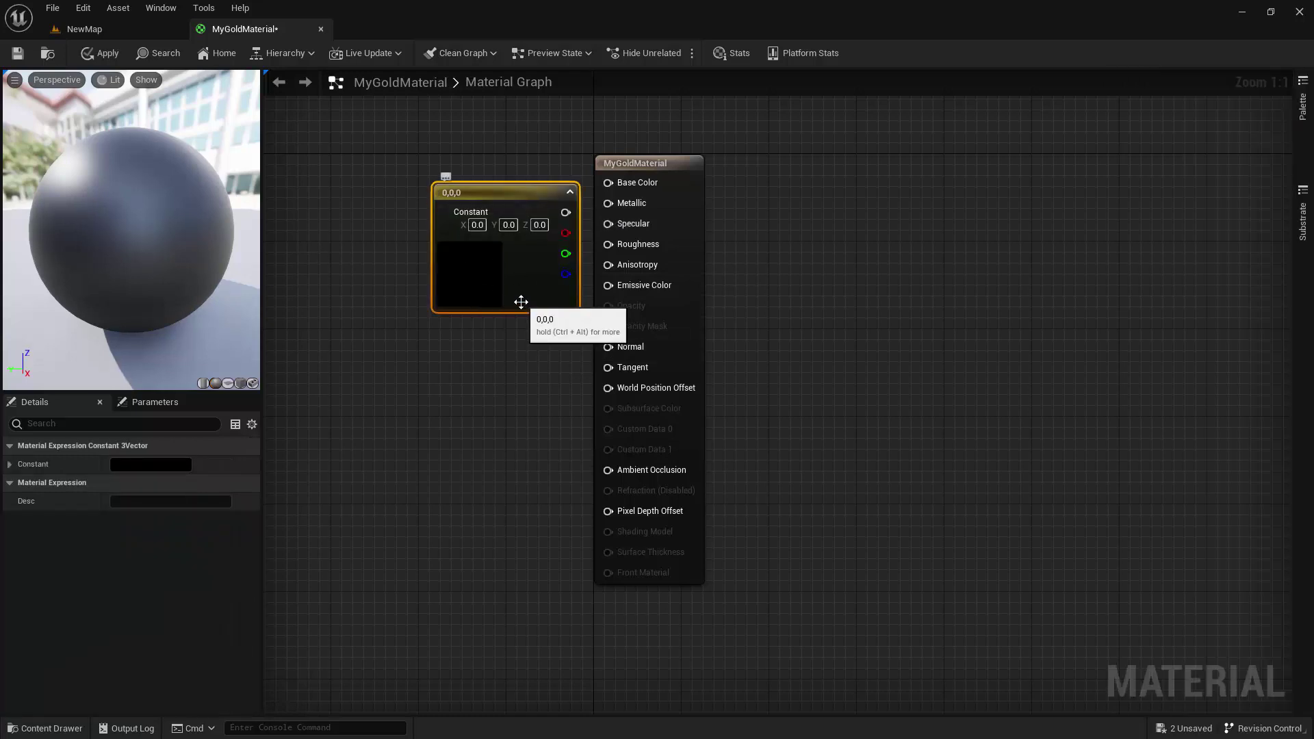
Pick a yellow (1, 0.942, 0.145) for the Constant3Vector in the Color Picker.
{"action": "double_click", "coordinate": [474, 264]}
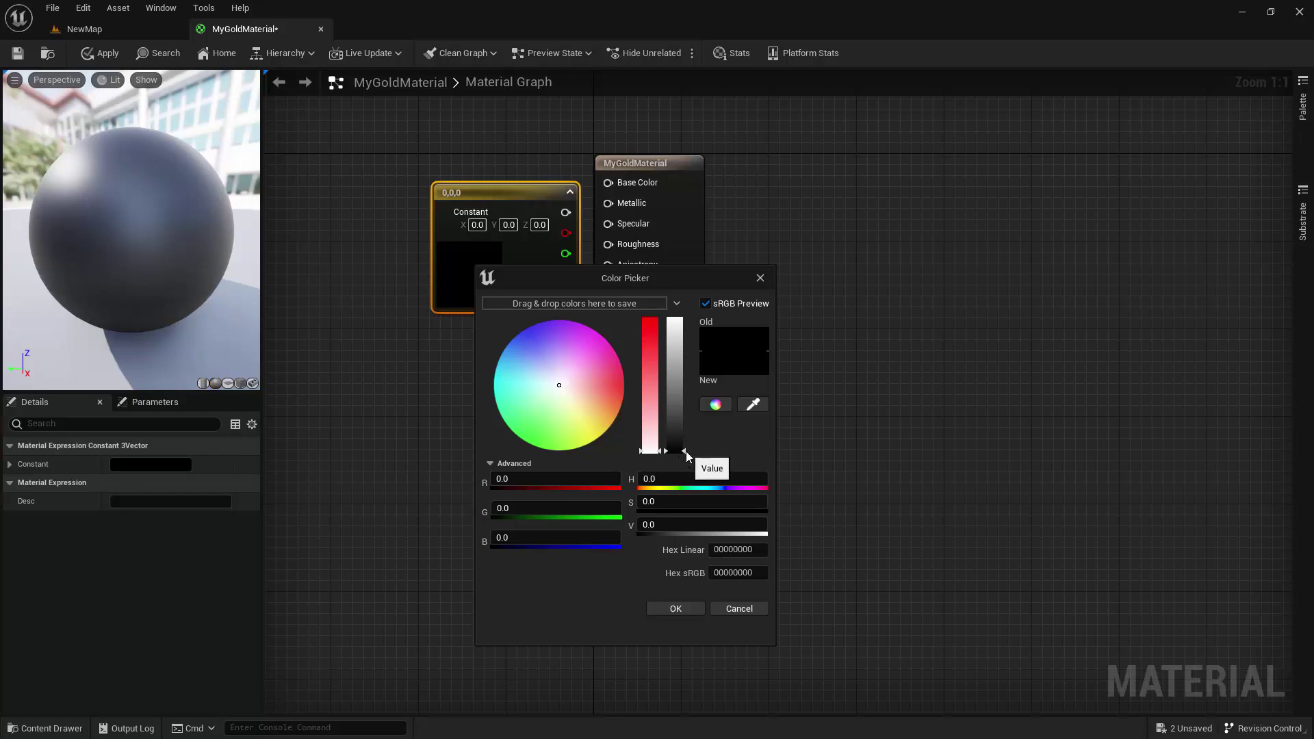
{"action": "left_click_drag", "start_coordinate": [684, 450], "coordinate": [686, 318]}
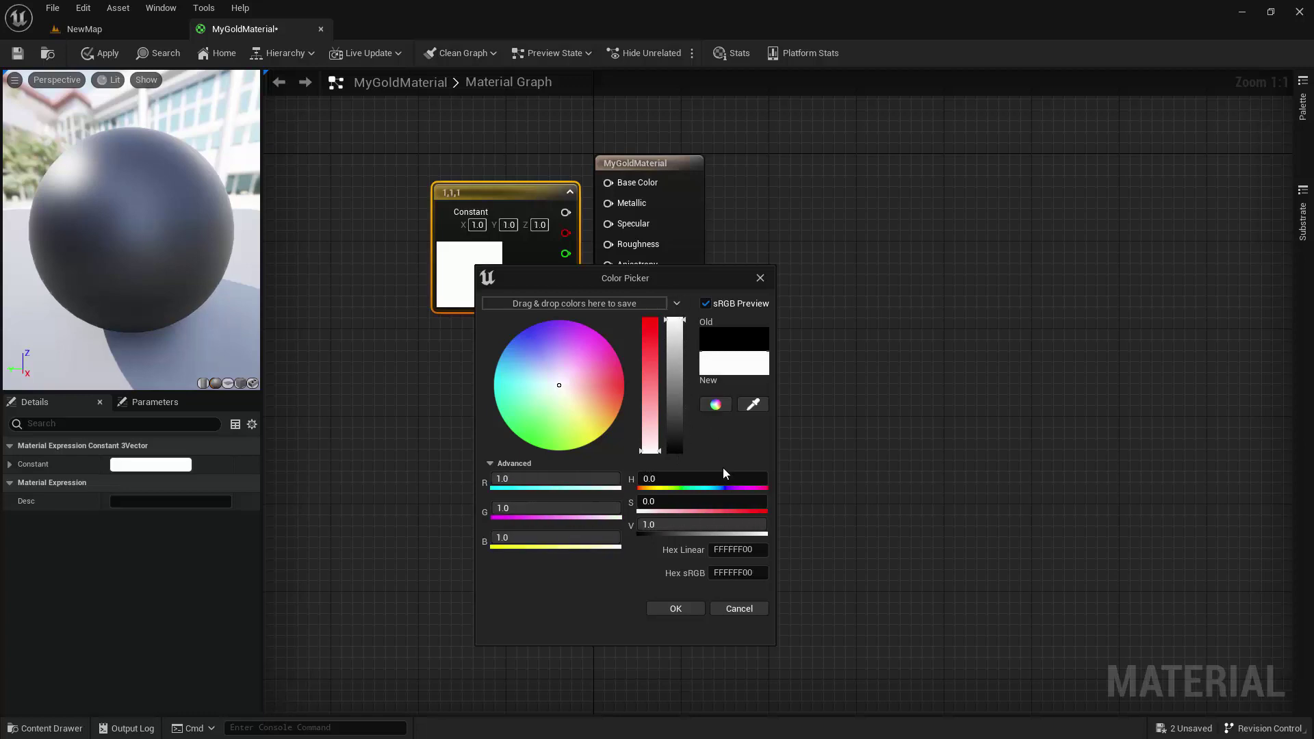
{"action": "left_click", "coordinate": [599, 380]}
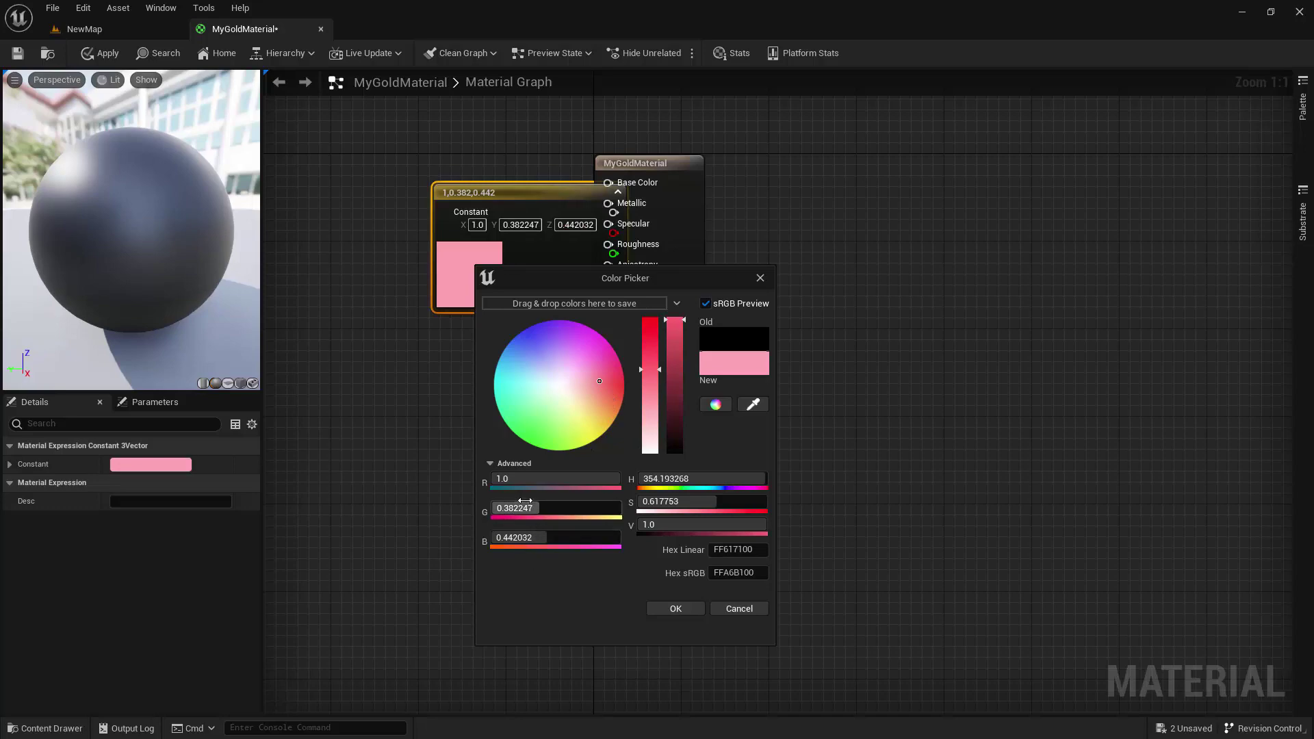
{"action": "left_click", "coordinate": [525, 358]}
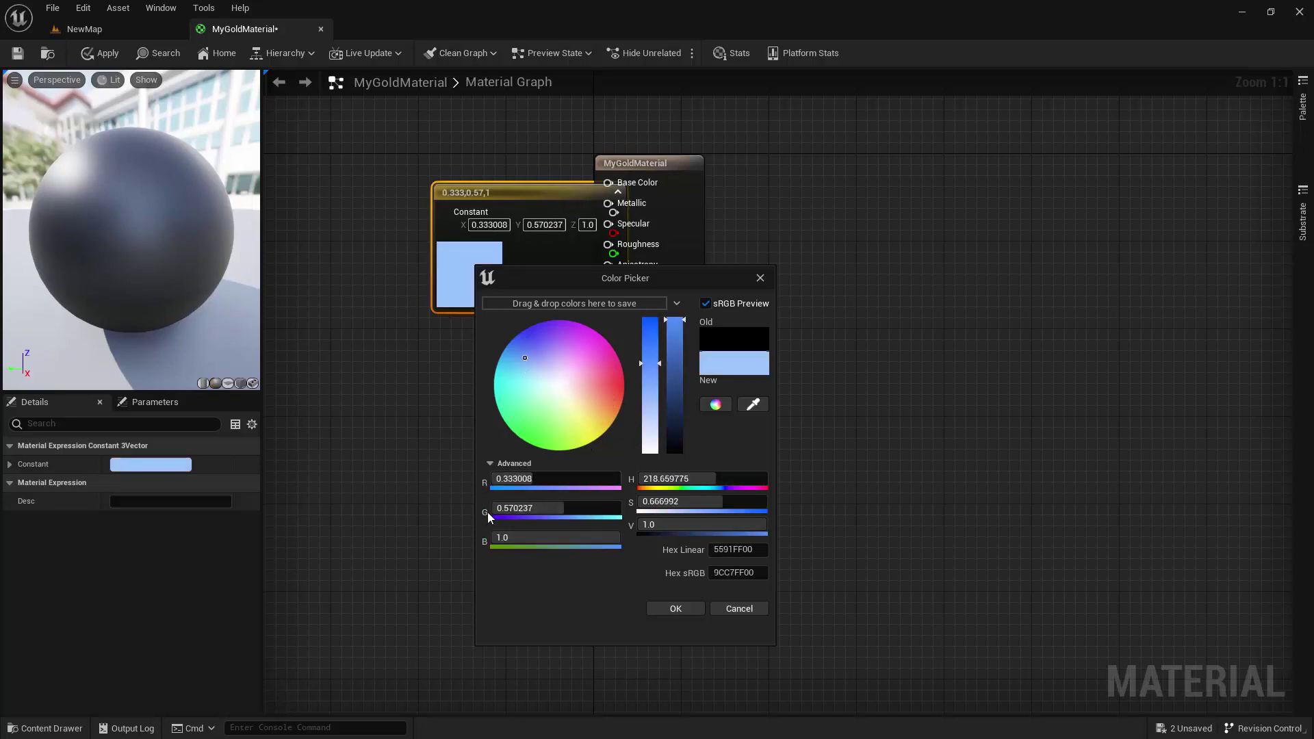
{"action": "left_click", "coordinate": [522, 413]}
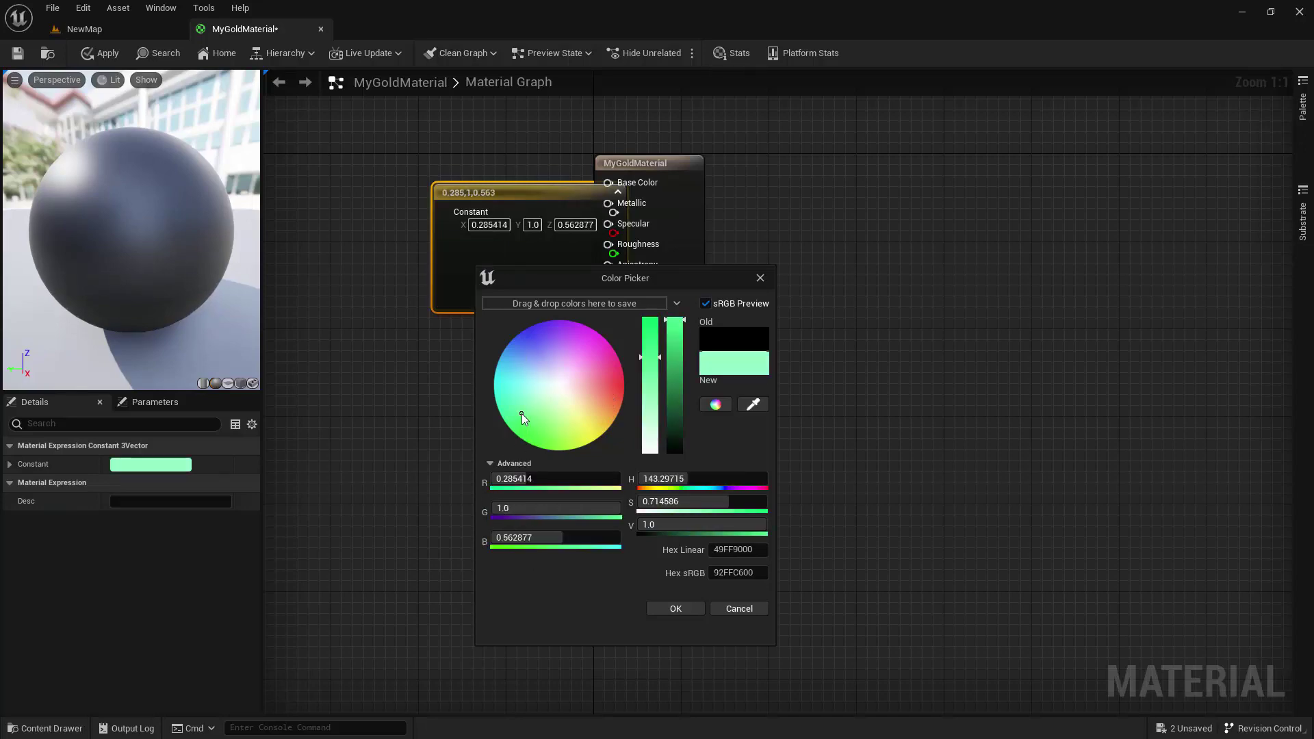
{"action": "left_click_drag", "start_coordinate": [583, 424], "coordinate": [592, 437]}
Confirm the yellow and wire the constant into MyGoldMaterial's Base Color.
{"action": "left_click", "coordinate": [662, 607]}
{"action": "left_click_drag", "start_coordinate": [537, 192], "coordinate": [458, 163]}
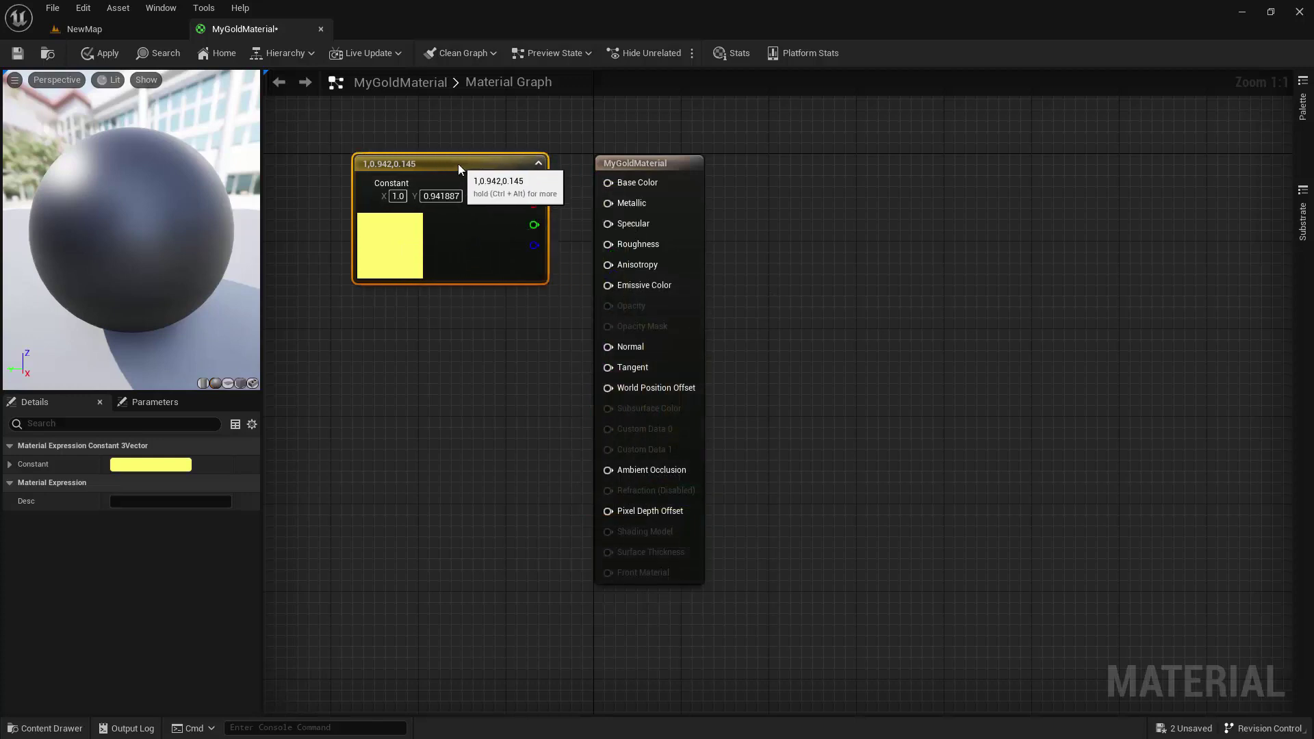
{"action": "left_click_drag", "start_coordinate": [534, 183], "coordinate": [607, 183]}
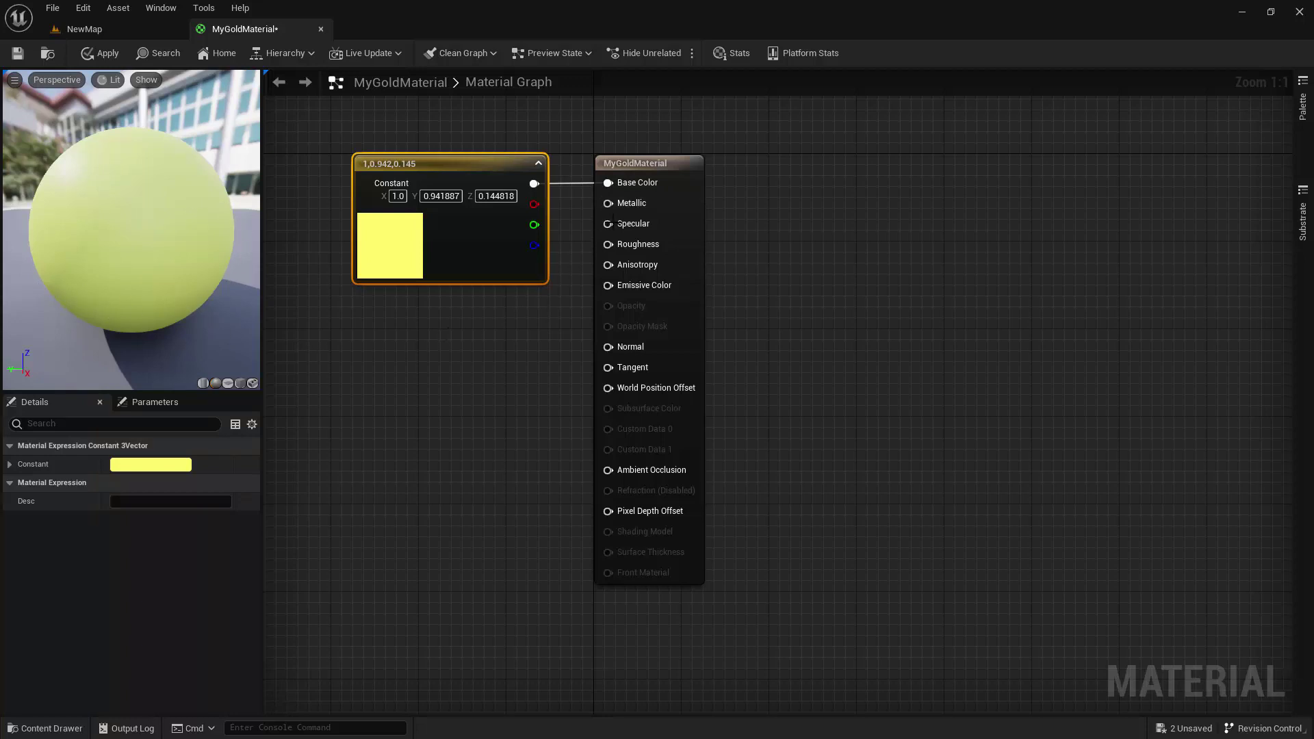
Add a scalar constant with value 1 and connect it to Metallic.
{"action": "left_click_drag", "start_coordinate": [445, 174], "coordinate": [433, 120]}
{"action": "key", "text": "1"}
{"action": "left_click", "coordinate": [444, 321]}
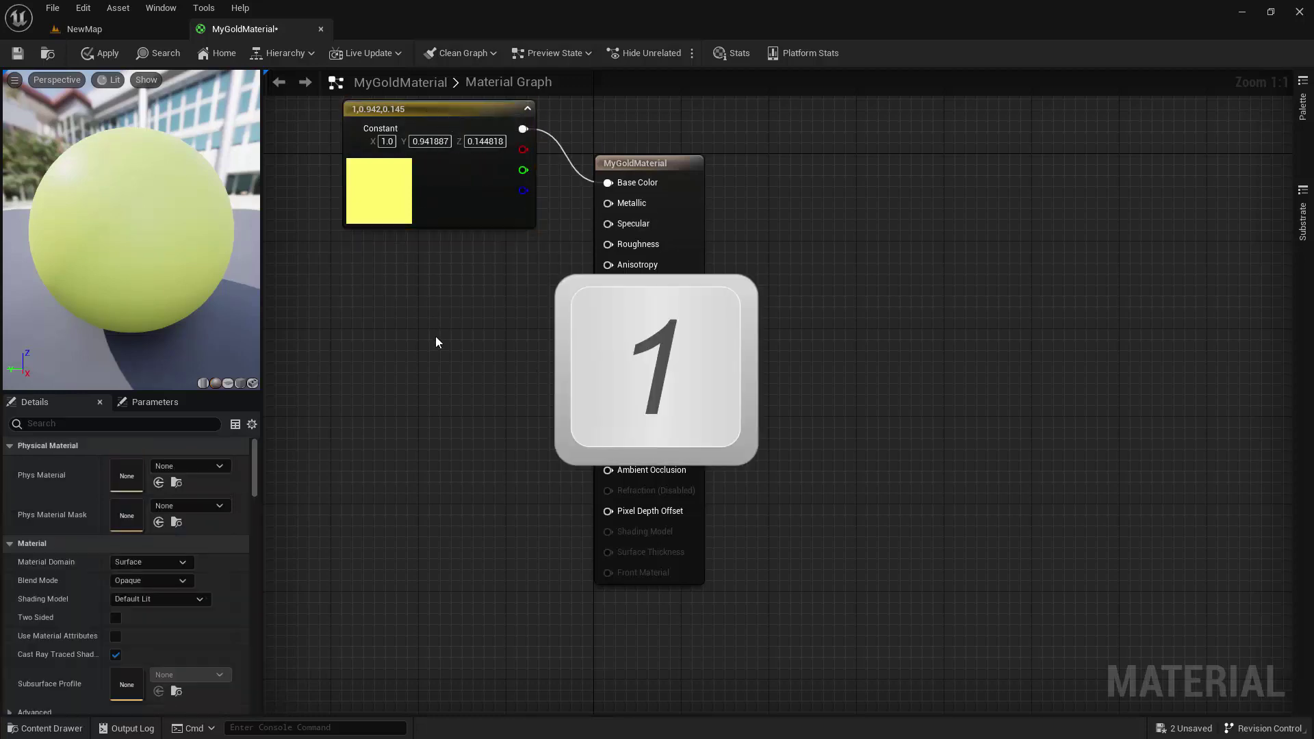
{"action": "left_click", "coordinate": [380, 286]}
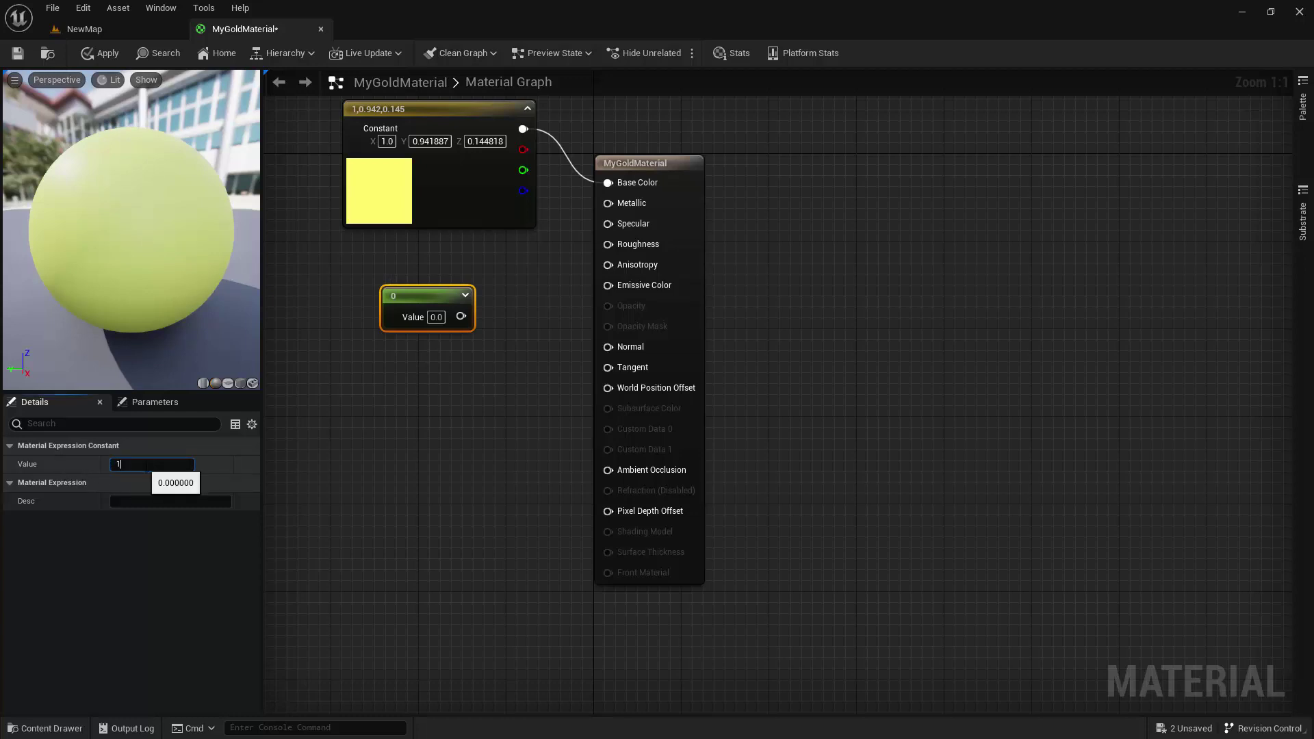
{"action": "left_click", "coordinate": [118, 465]}
{"action": "type", "text": "1"}
{"action": "right_click_drag", "start_coordinate": [340, 408], "coordinate": [454, 540]}
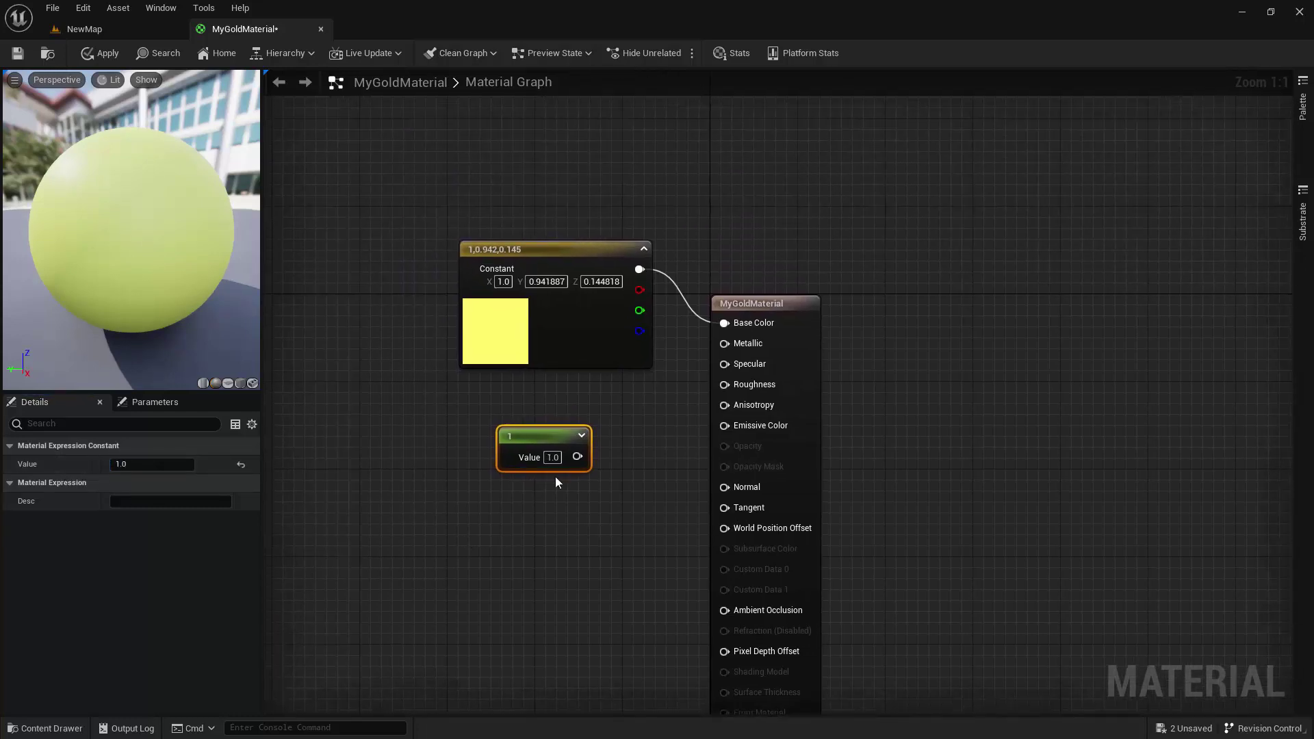
{"action": "left_click_drag", "start_coordinate": [577, 457], "coordinate": [725, 344]}
Rearrange the nodes and add a constant 0 for Roughness.
{"action": "left_click_drag", "start_coordinate": [620, 268], "coordinate": [620, 223]}
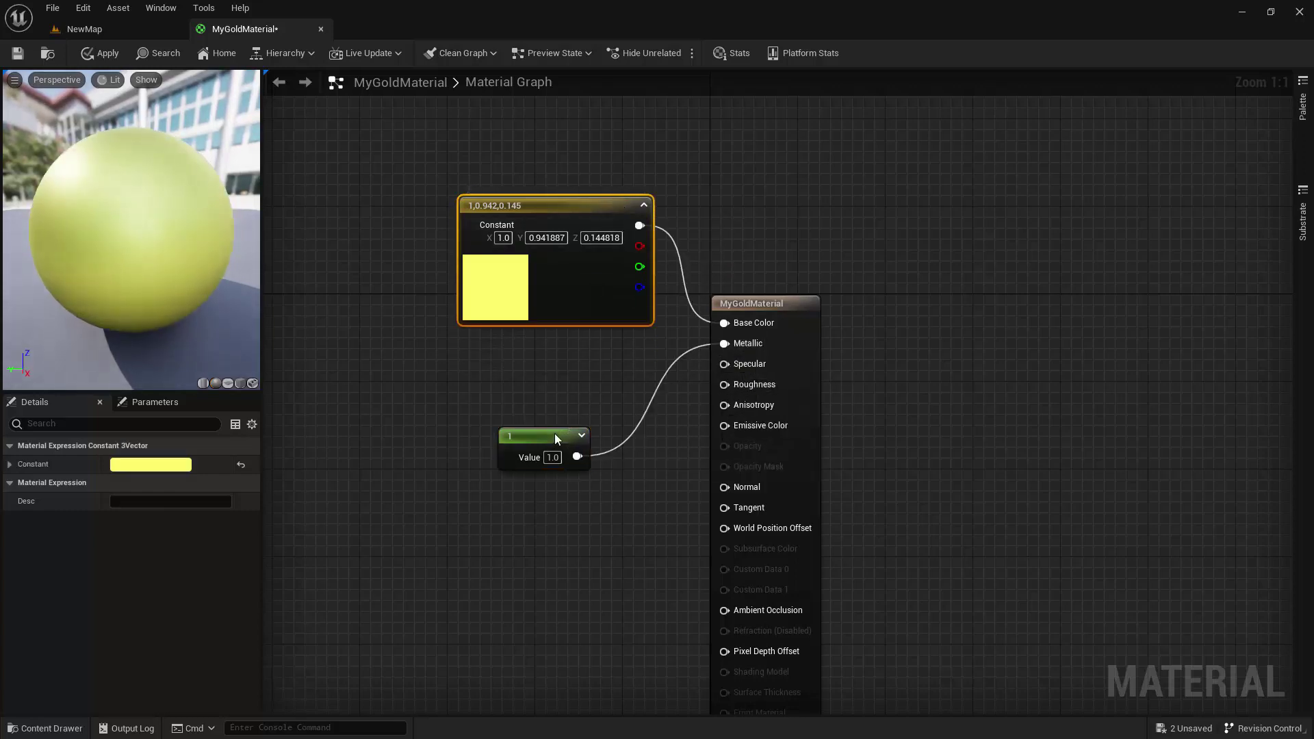
{"action": "left_click_drag", "start_coordinate": [554, 433], "coordinate": [570, 355]}
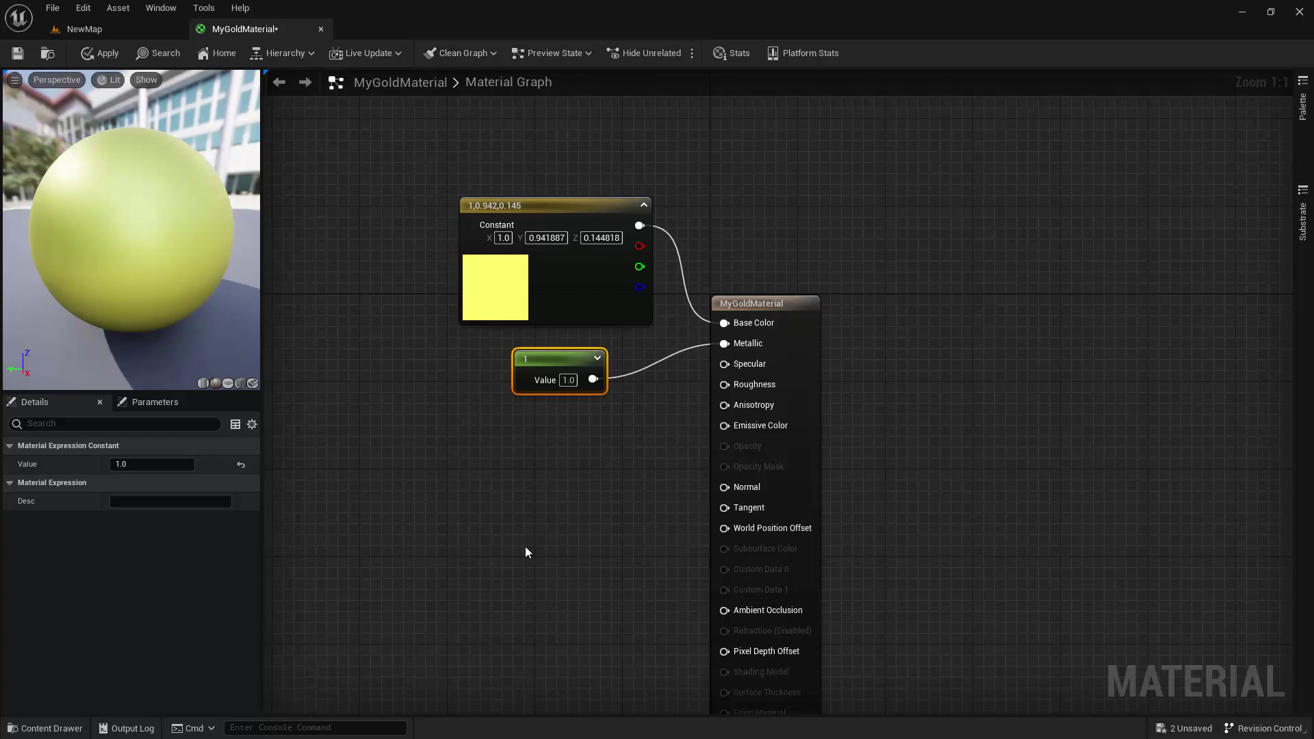
{"action": "left_click", "coordinate": [475, 445]}
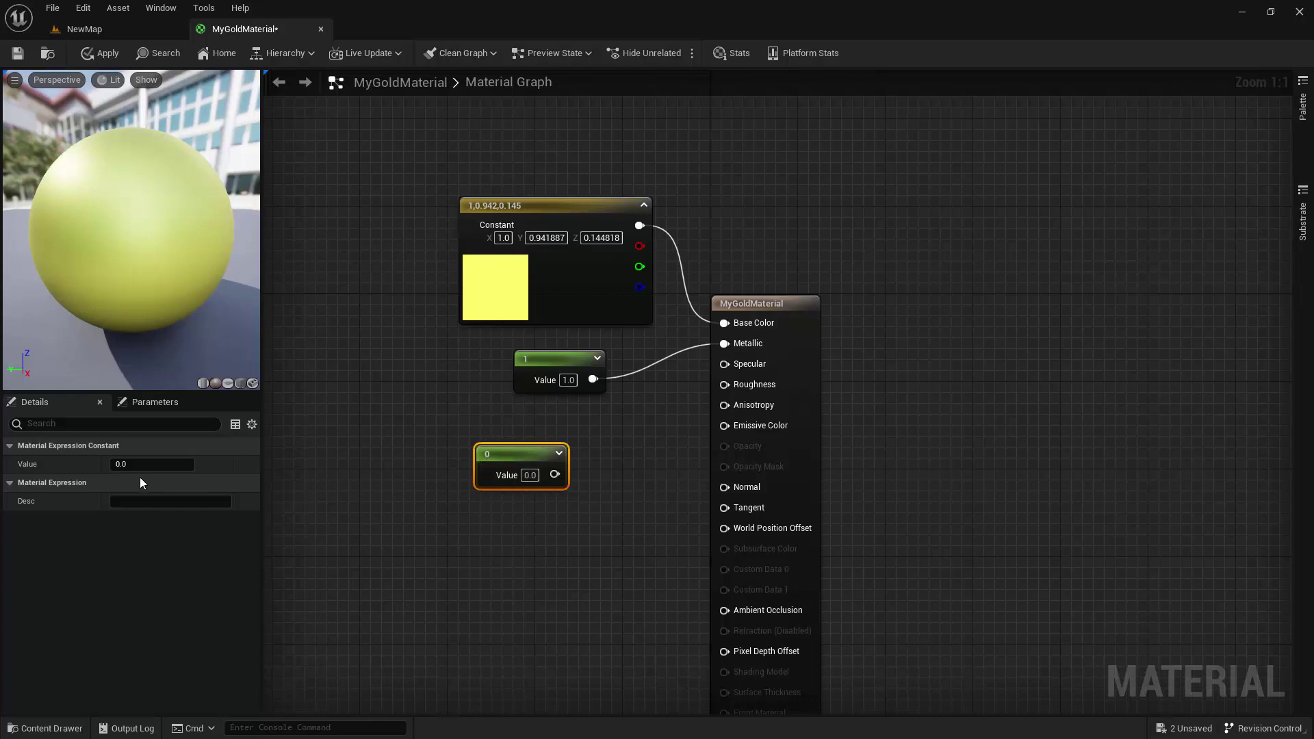
{"action": "left_click_drag", "start_coordinate": [524, 454], "coordinate": [724, 384]}
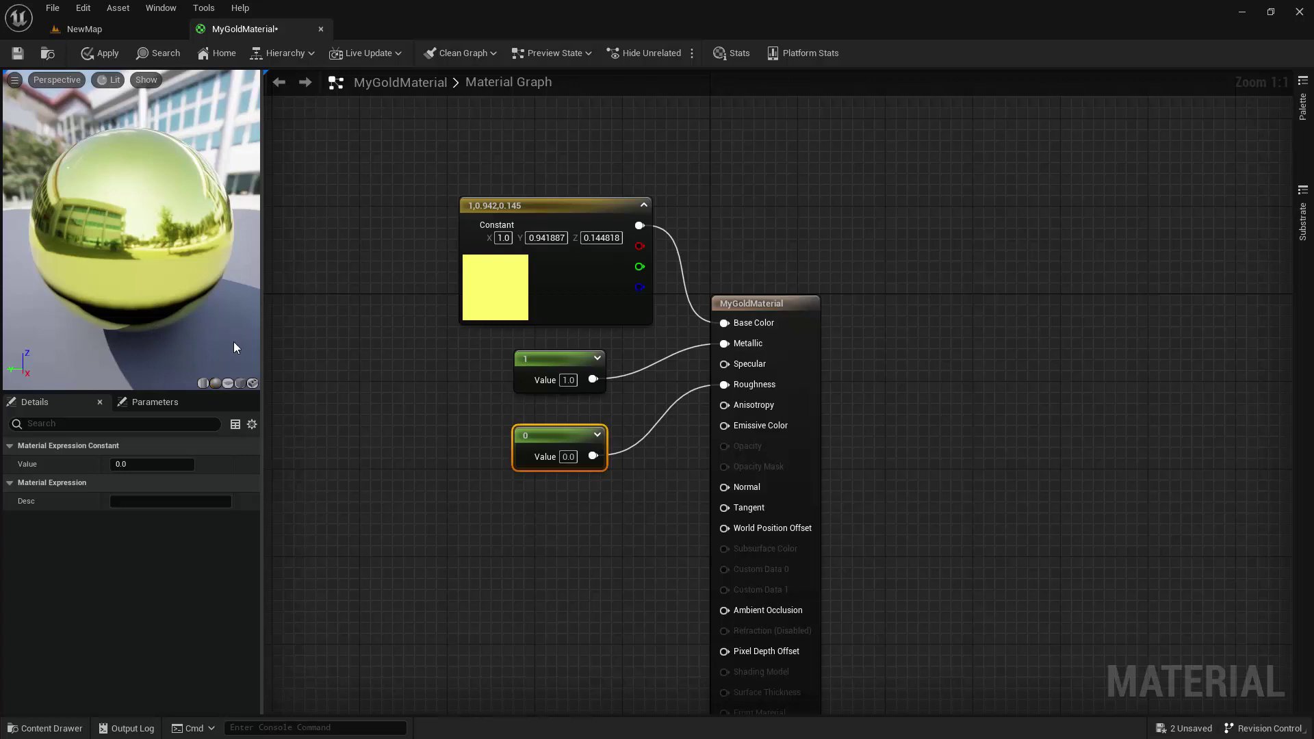
Save MyGoldMaterial and place SM_TableRound from Props into the NewMap level.
{"action": "left_click", "coordinate": [21, 54]}
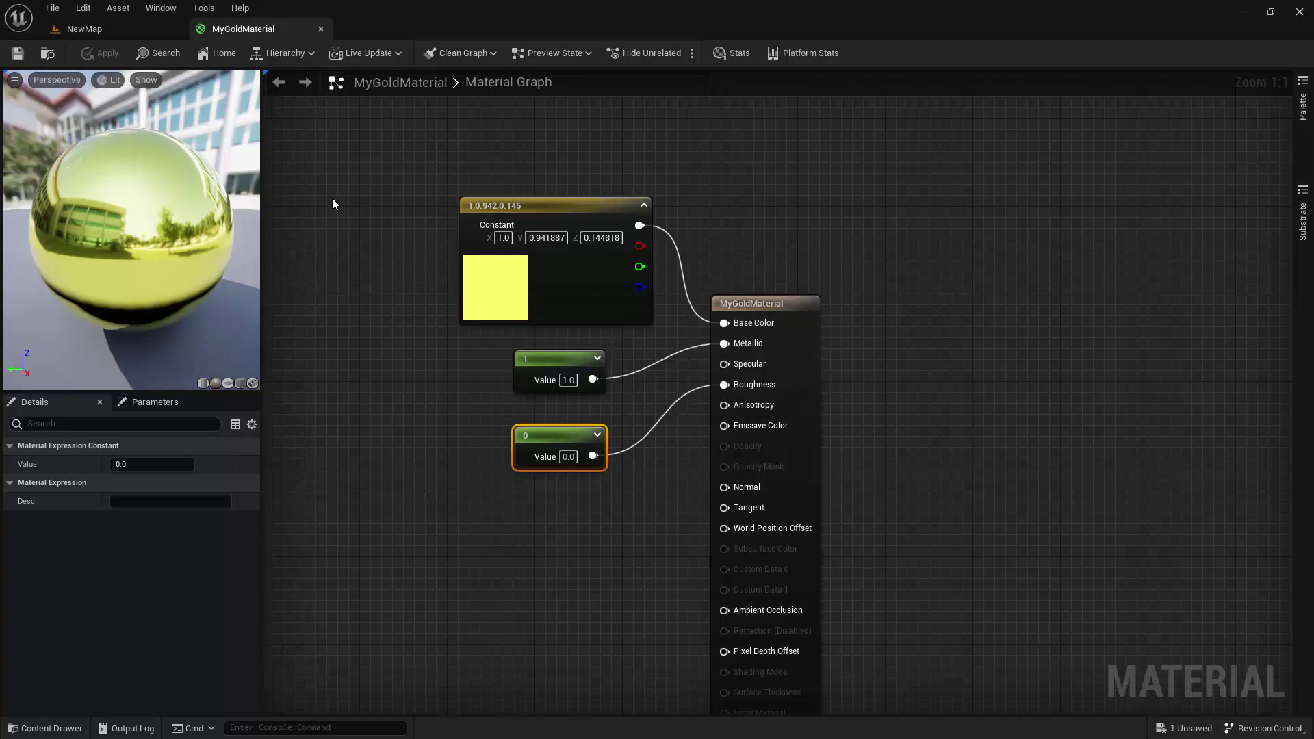
{"action": "left_click", "coordinate": [129, 30]}
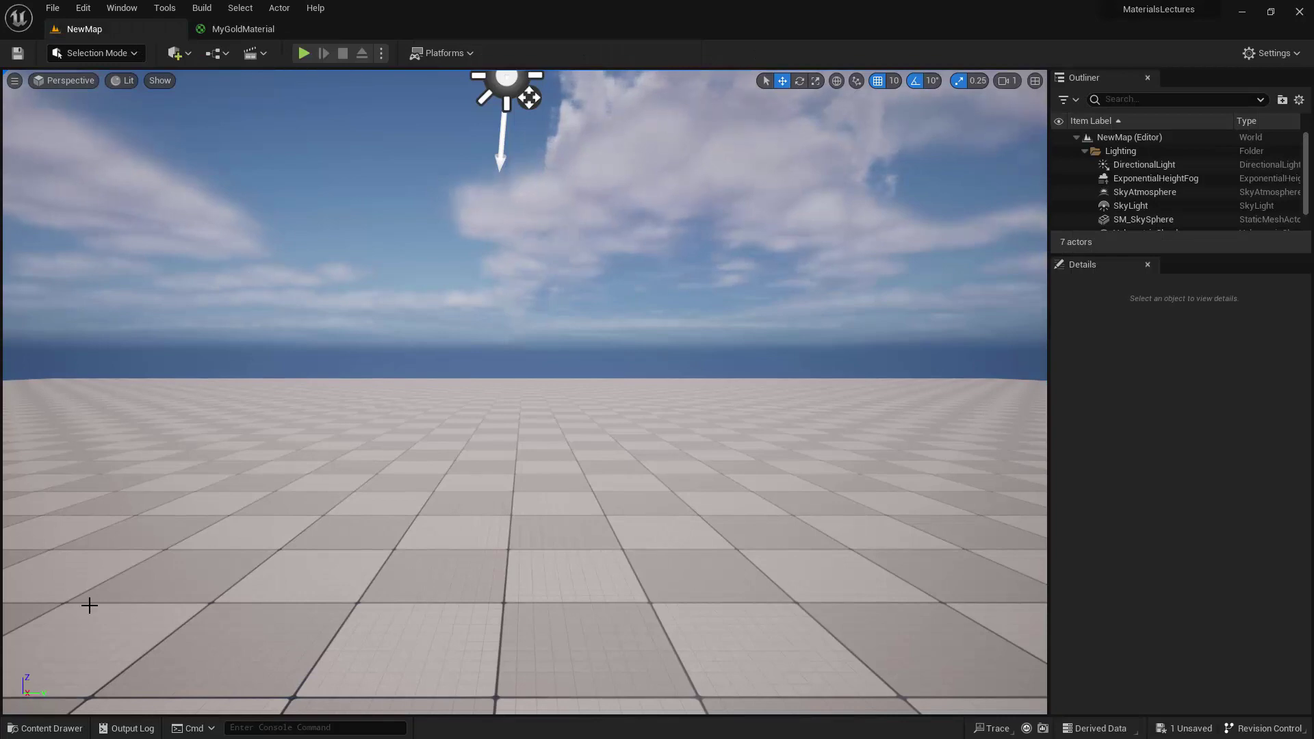
{"action": "left_click", "coordinate": [47, 728]}
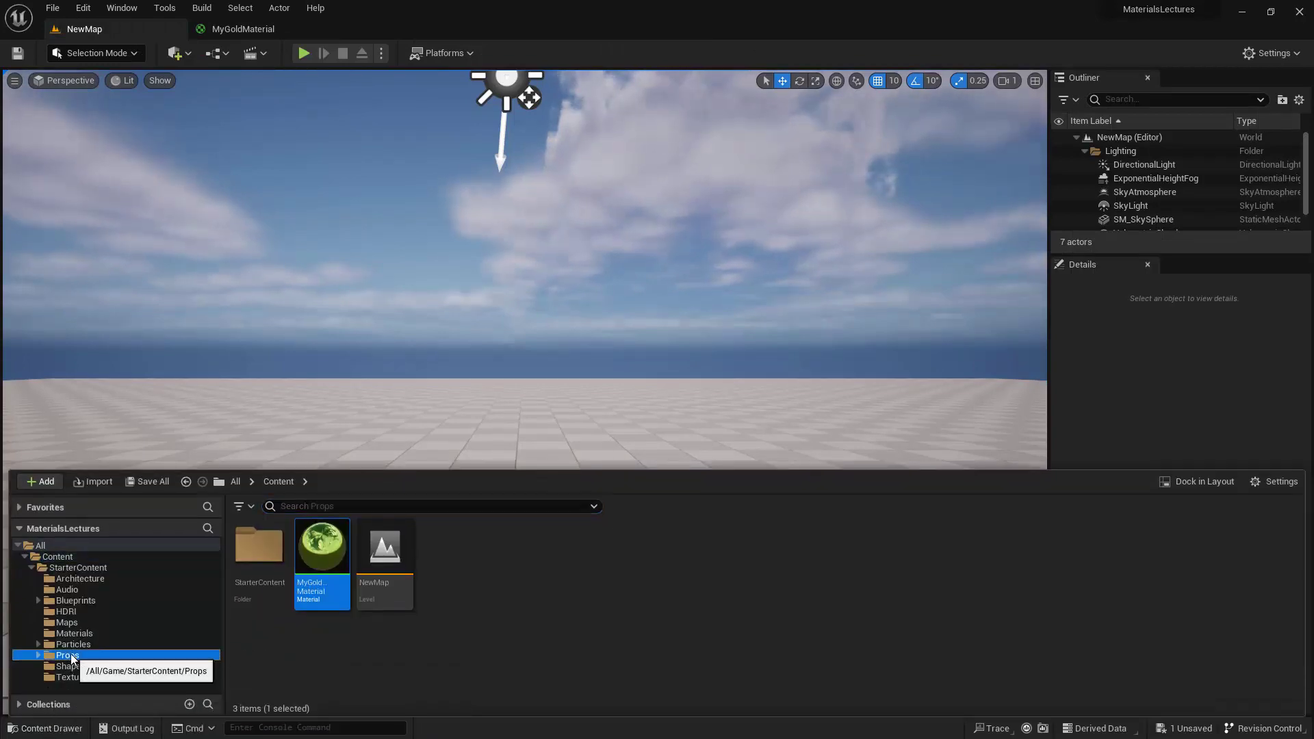
{"action": "left_click", "coordinate": [68, 656]}
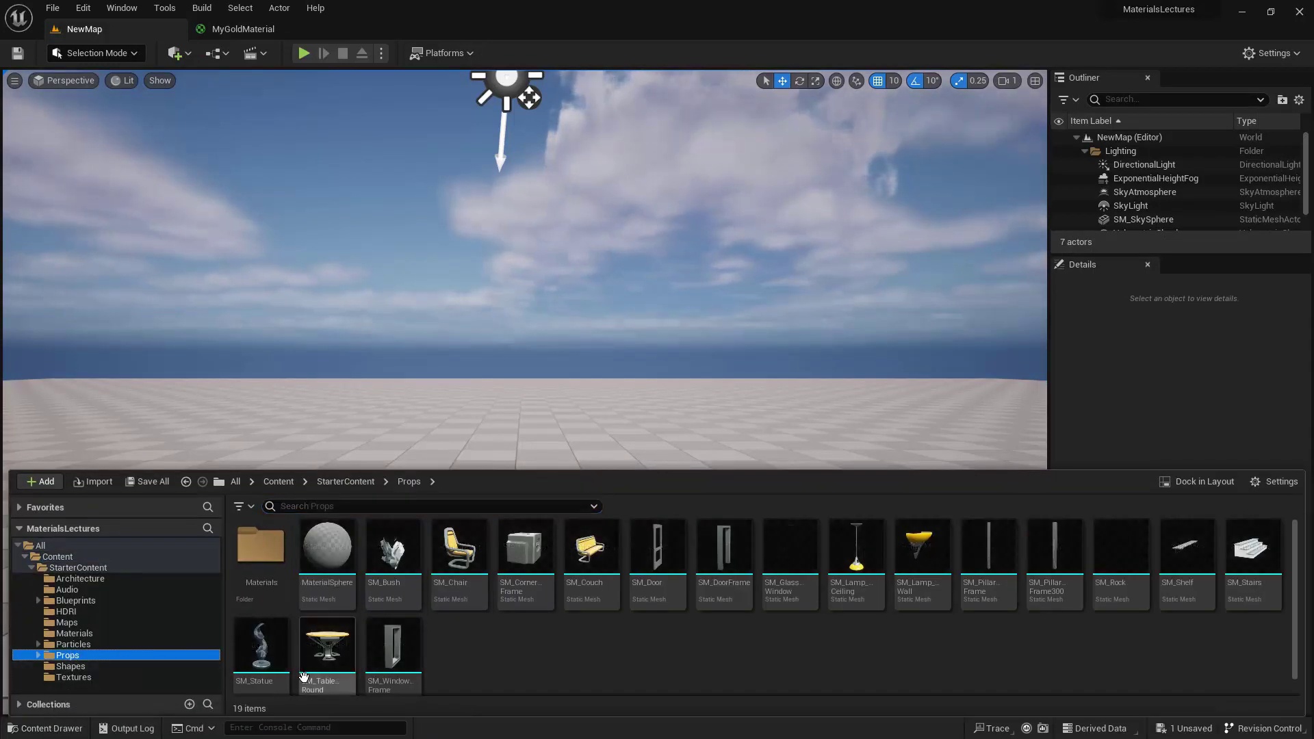
{"action": "left_click_drag", "start_coordinate": [327, 646], "coordinate": [535, 491]}
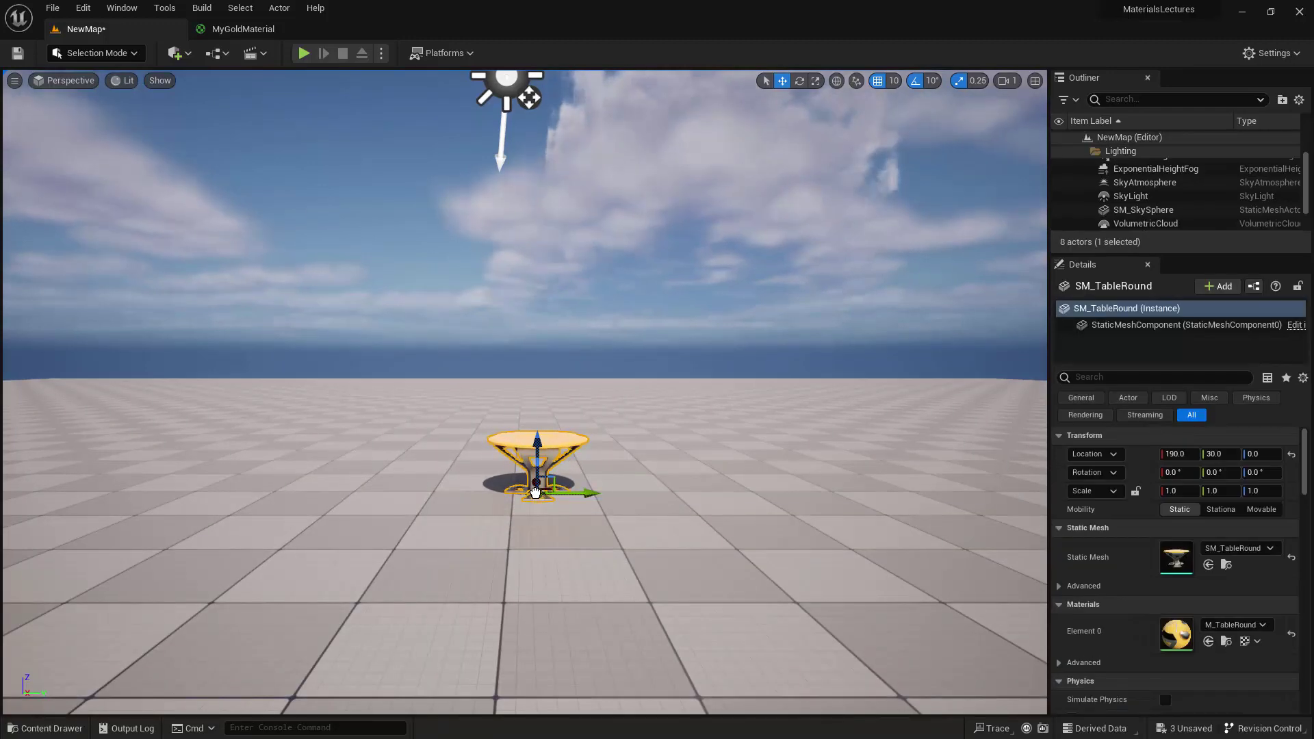
Apply MyGoldMaterial from Content to the round table and frame it.
{"action": "left_click", "coordinate": [46, 727]}
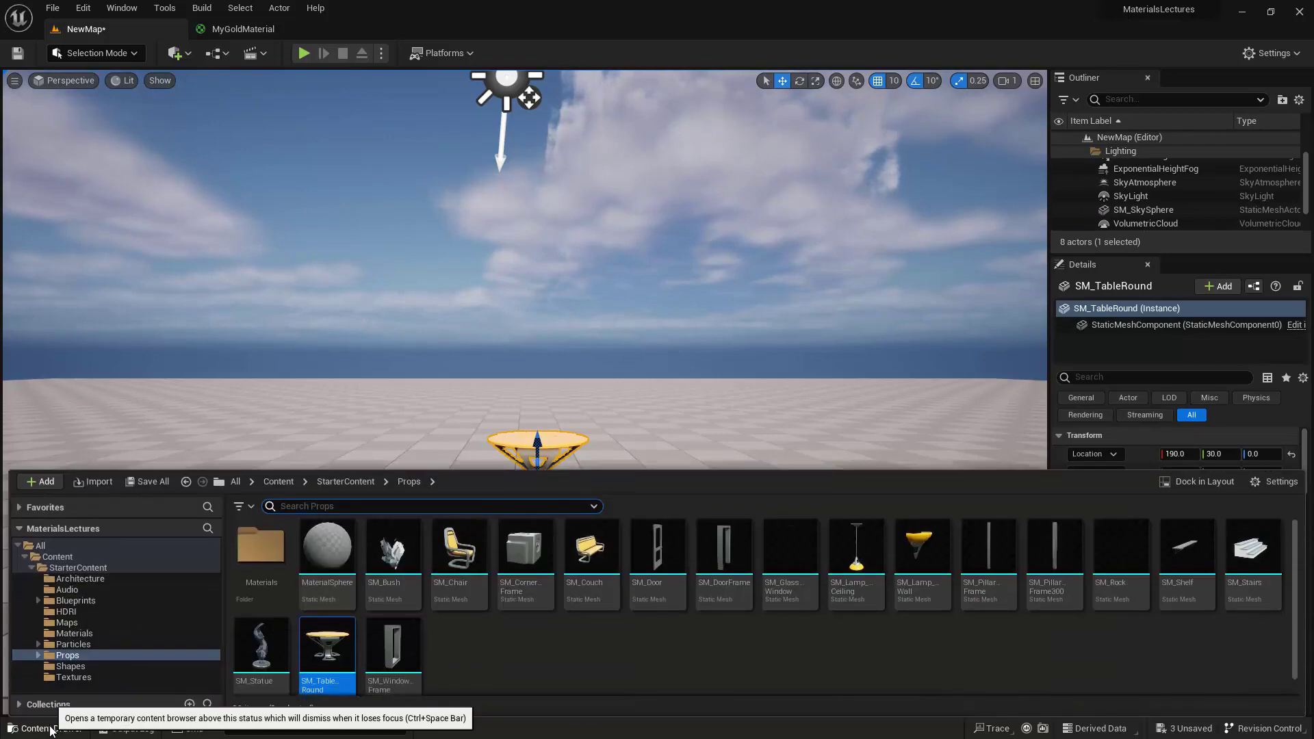
{"action": "left_click", "coordinate": [71, 552]}
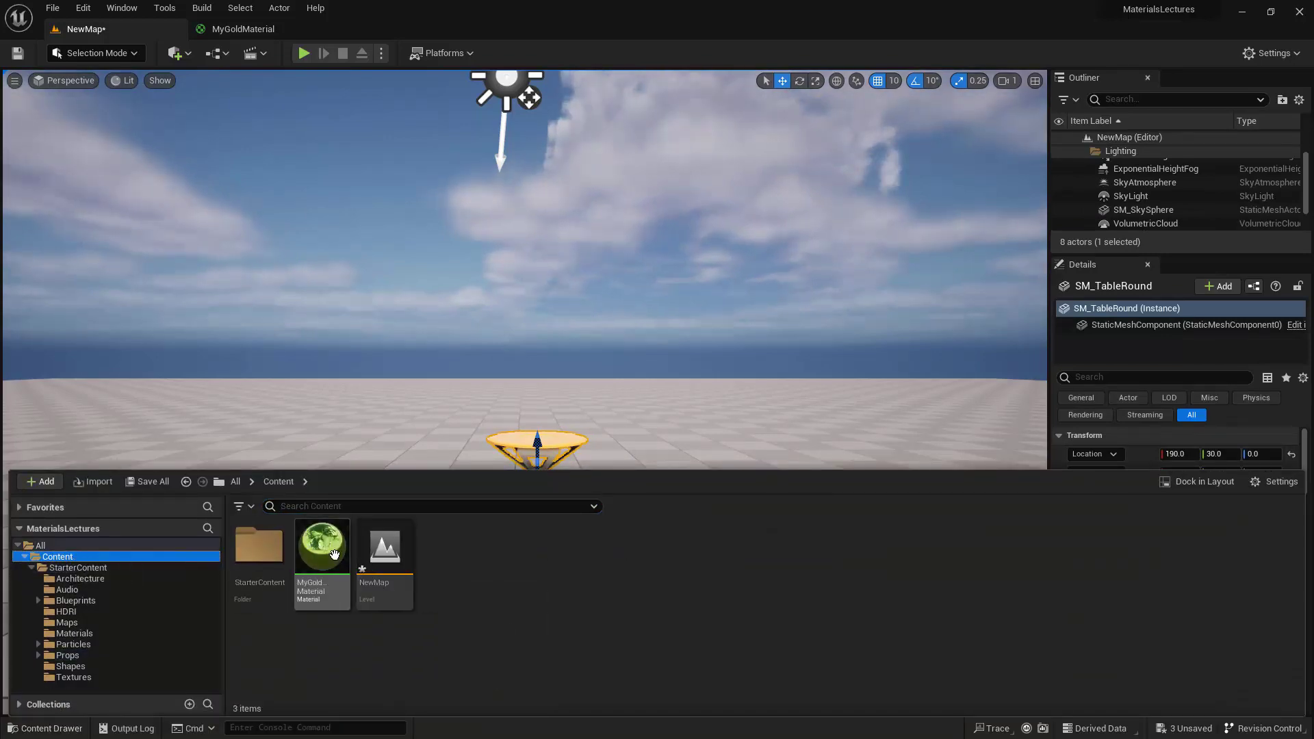
{"action": "left_click_drag", "start_coordinate": [322, 548], "coordinate": [540, 472]}
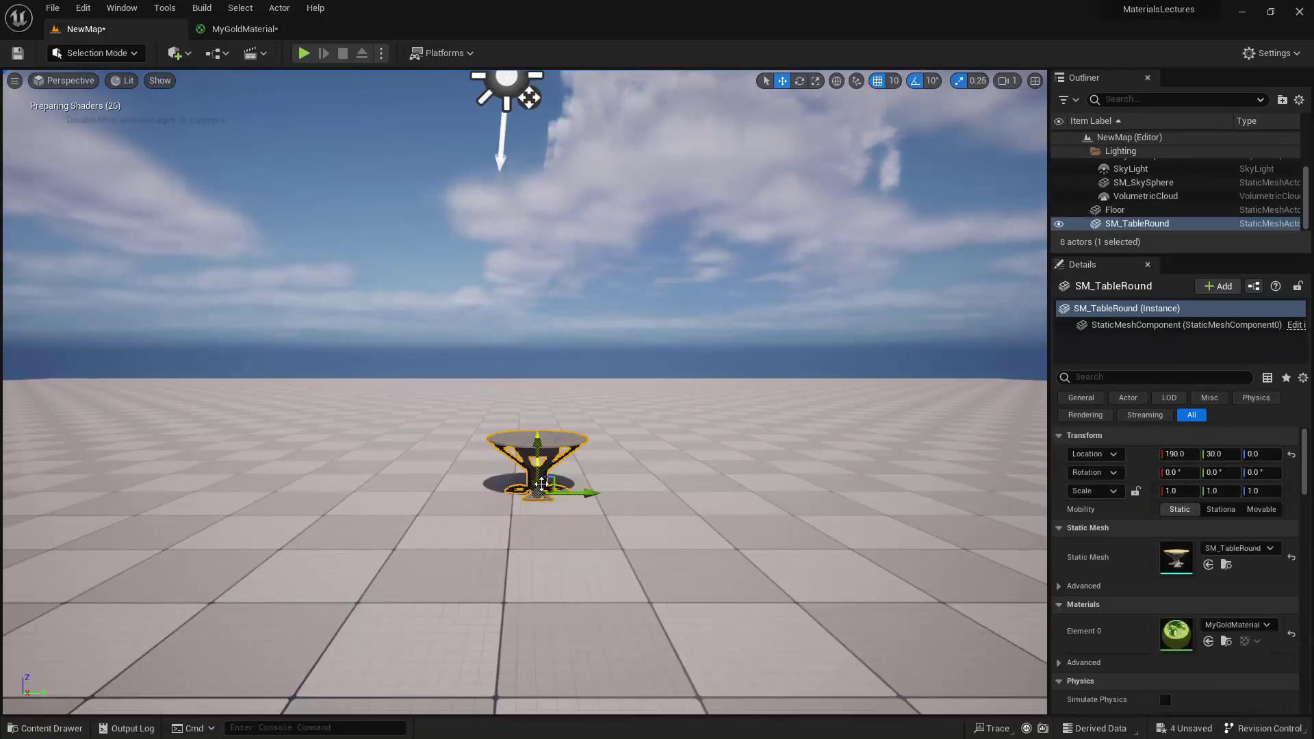
{"action": "key", "text": "f"}
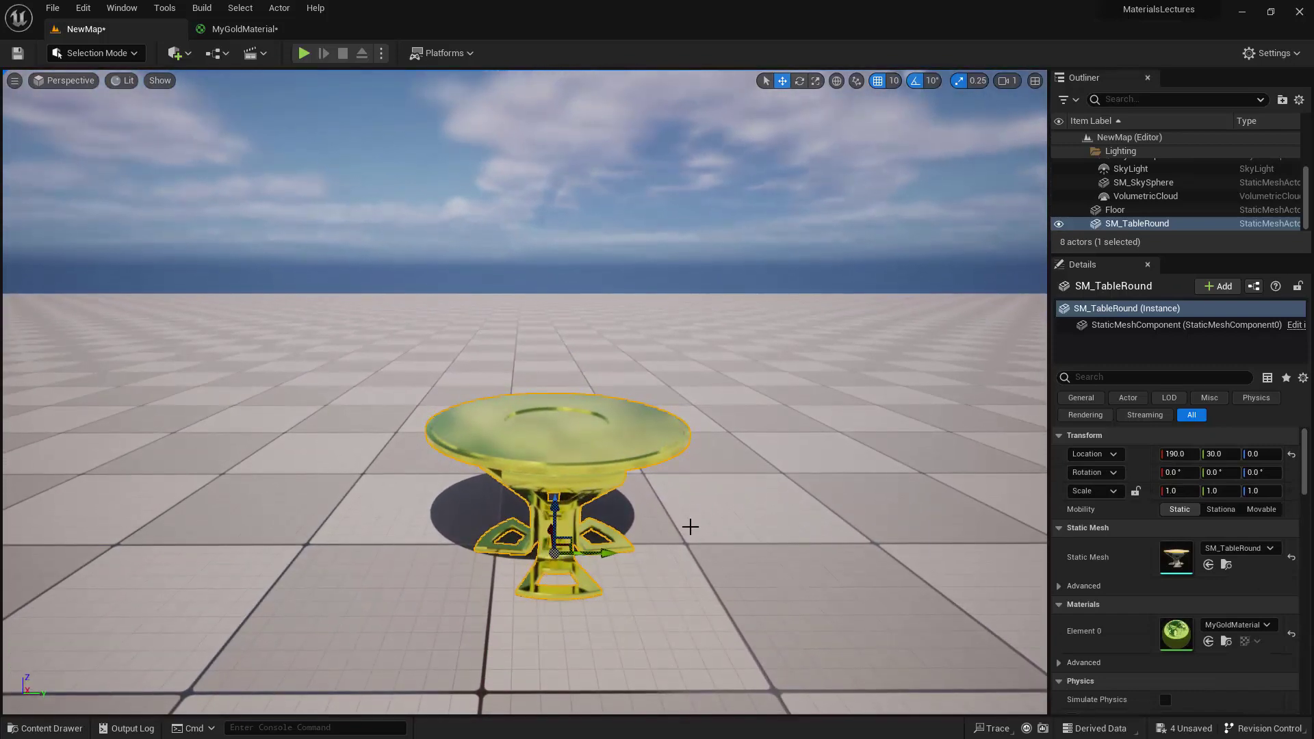